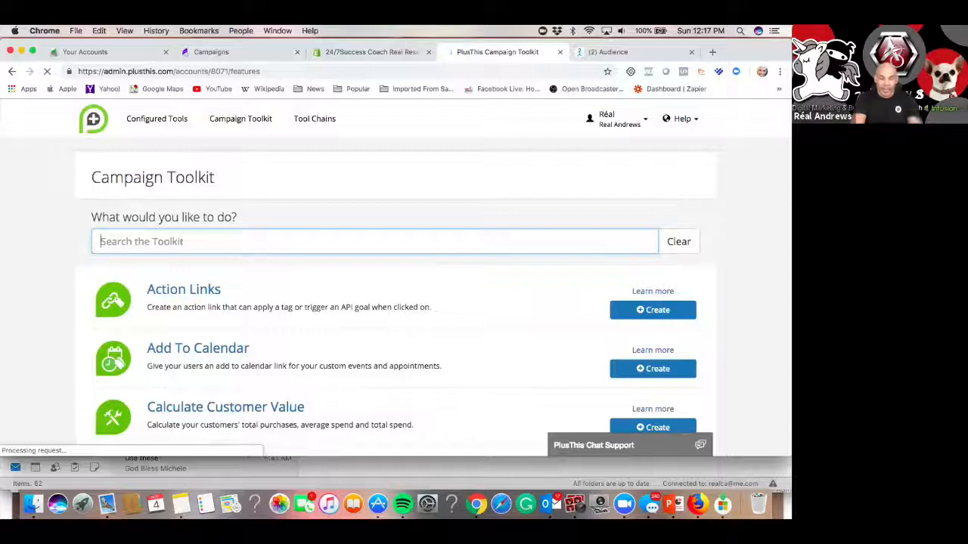
- Search the Campaign Toolkit for "sms" and start creating a Send SMS Message tool
text(smsm)
key(BackSpace)
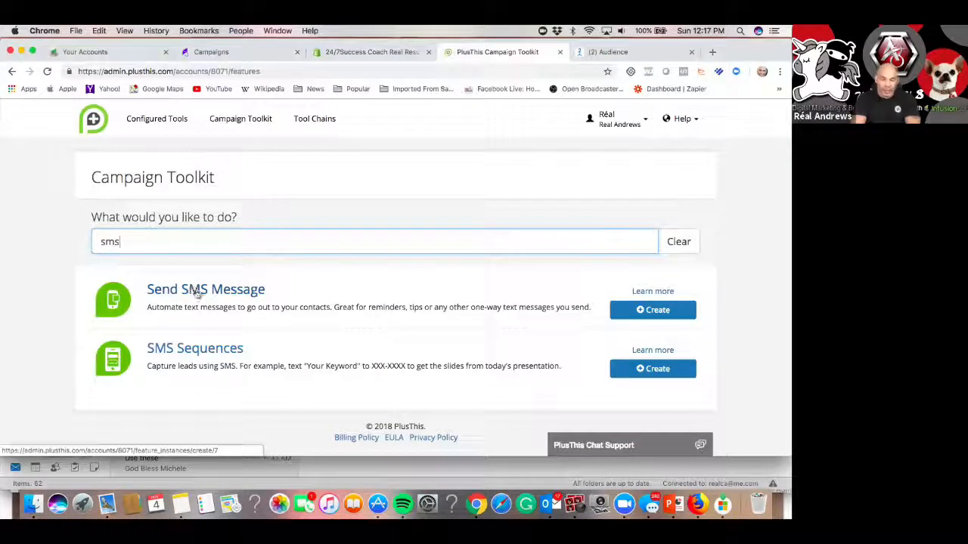
click(655, 310)
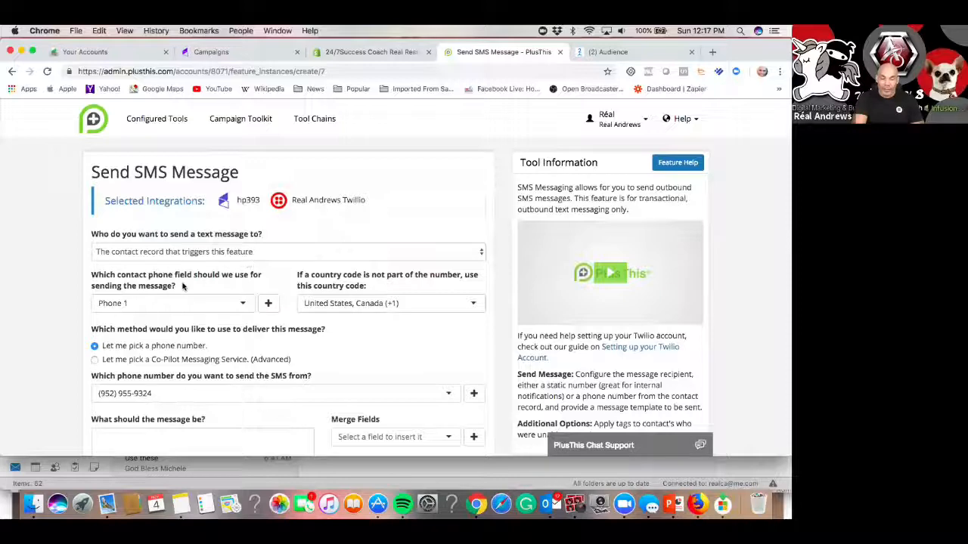
- Choose the last of the available phone numbers as the one the SMS is sent from
scroll(181, 302, down, 5)
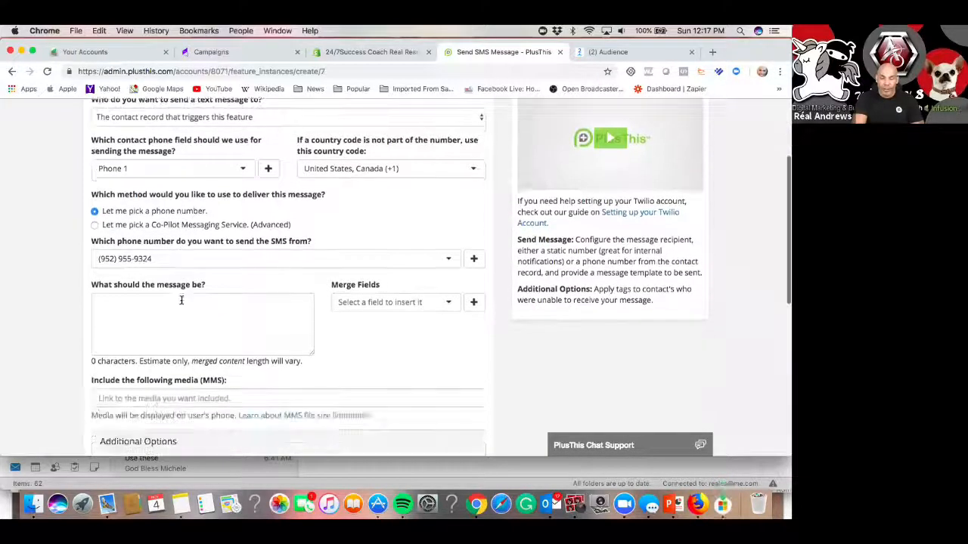
scroll(181, 300, down, 2)
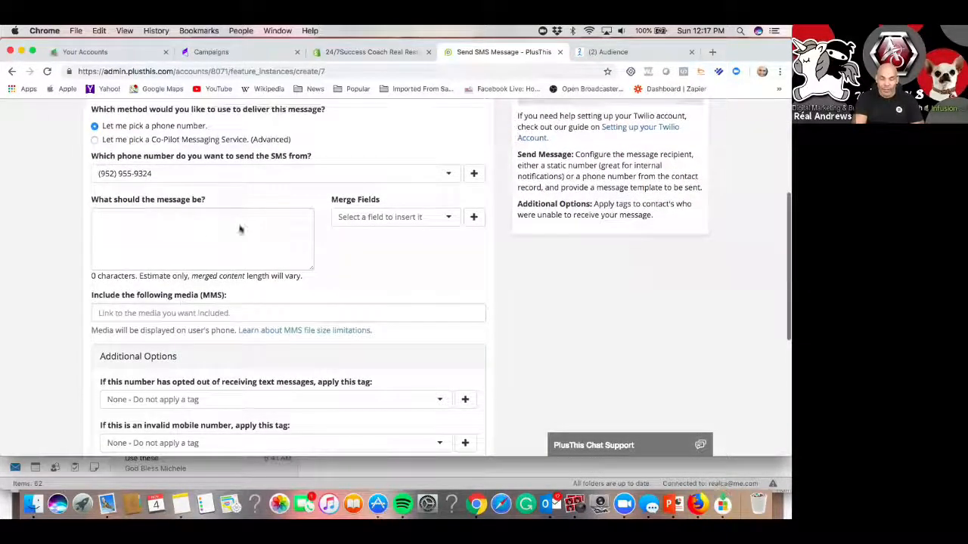
click(448, 174)
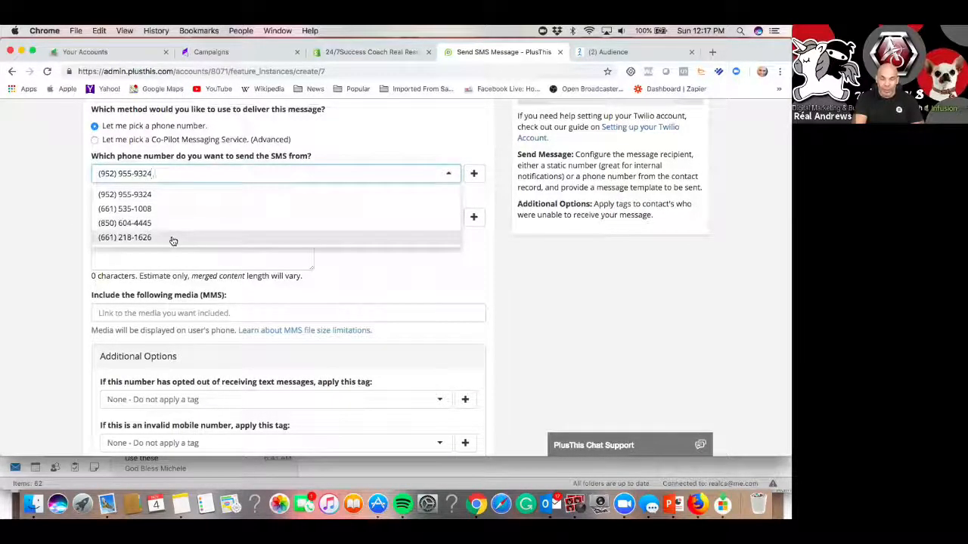
click(172, 239)
scroll(168, 219, up, 5)
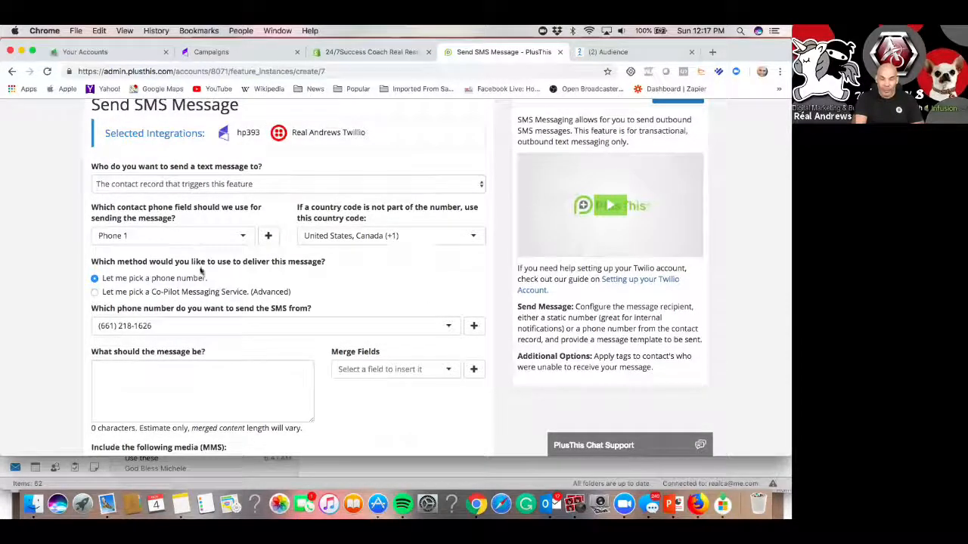
- Insert the contact's First Name merge field from the Name group into the message body
scroll(298, 289, down, 2)
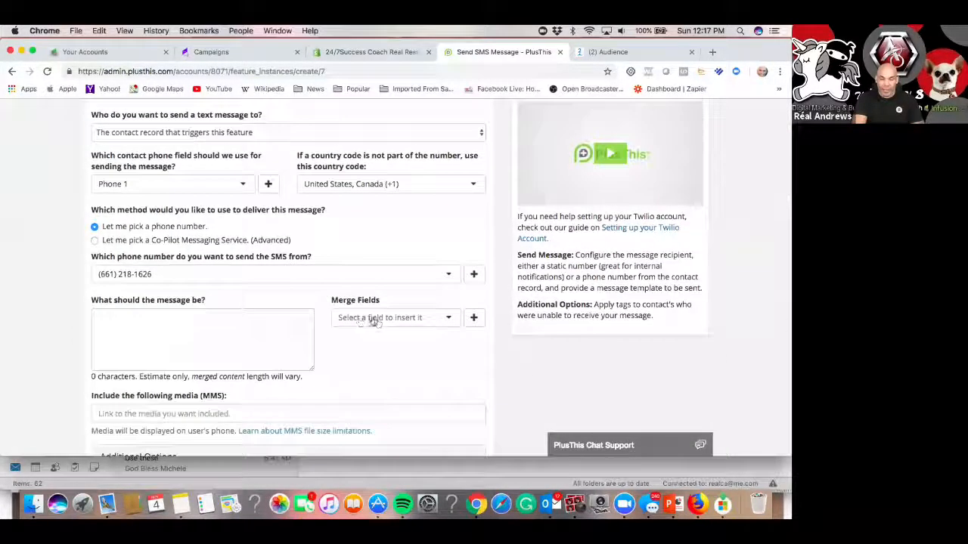
click(395, 320)
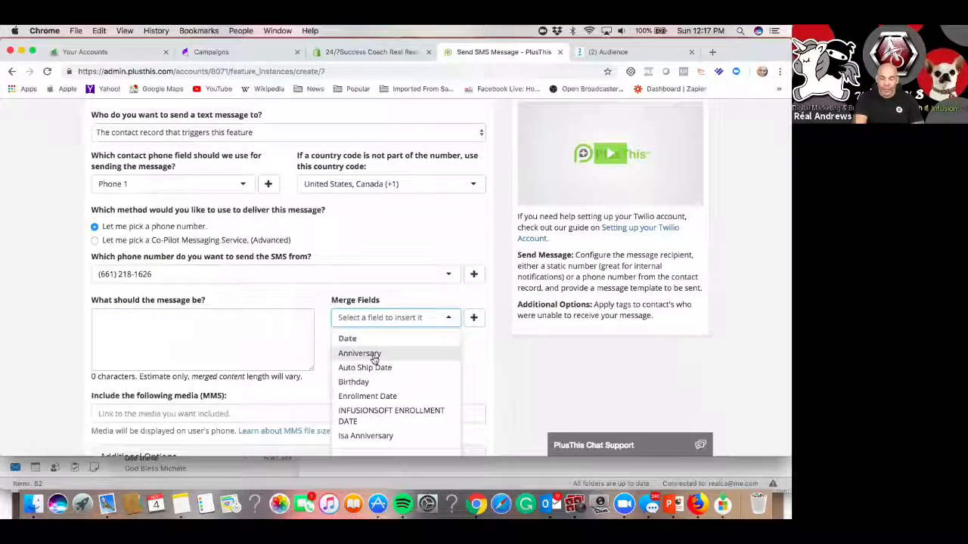
text(first)
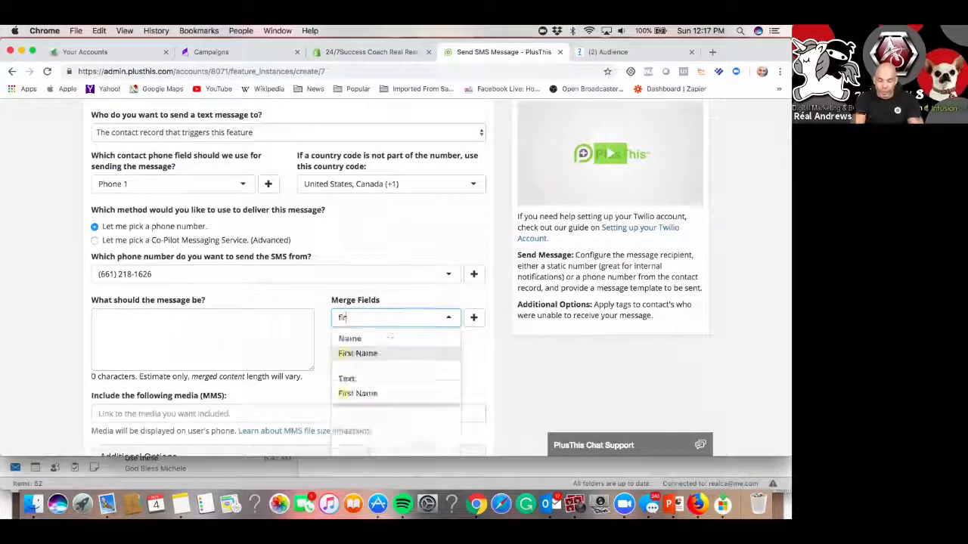
click(361, 353)
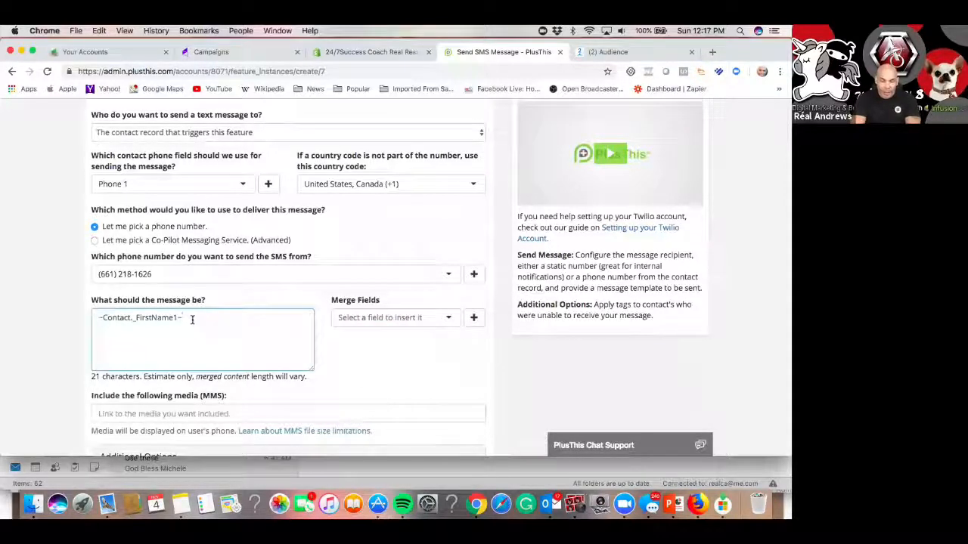
- Complete the message after the merge field with ", hey this is", the sender's first name and "blah blah"
text(, )
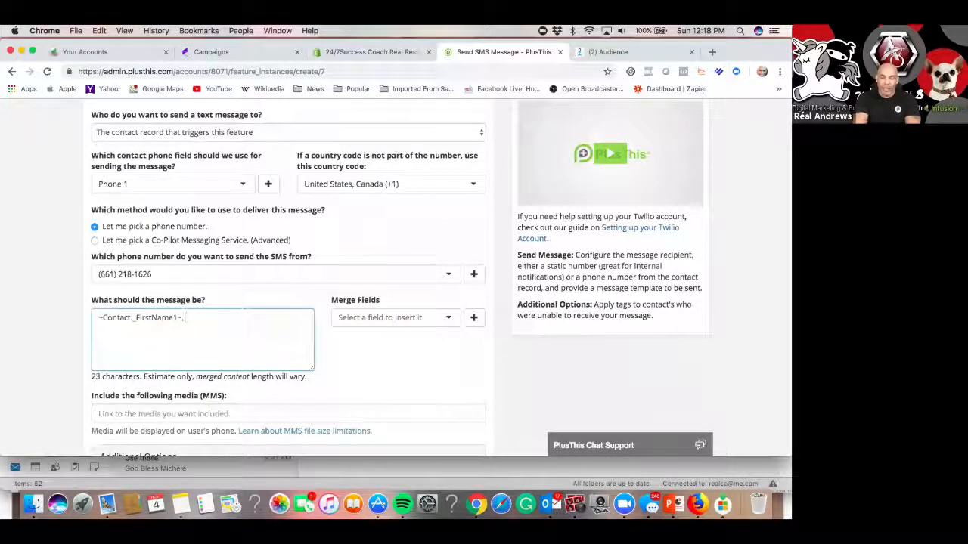
text(bl)
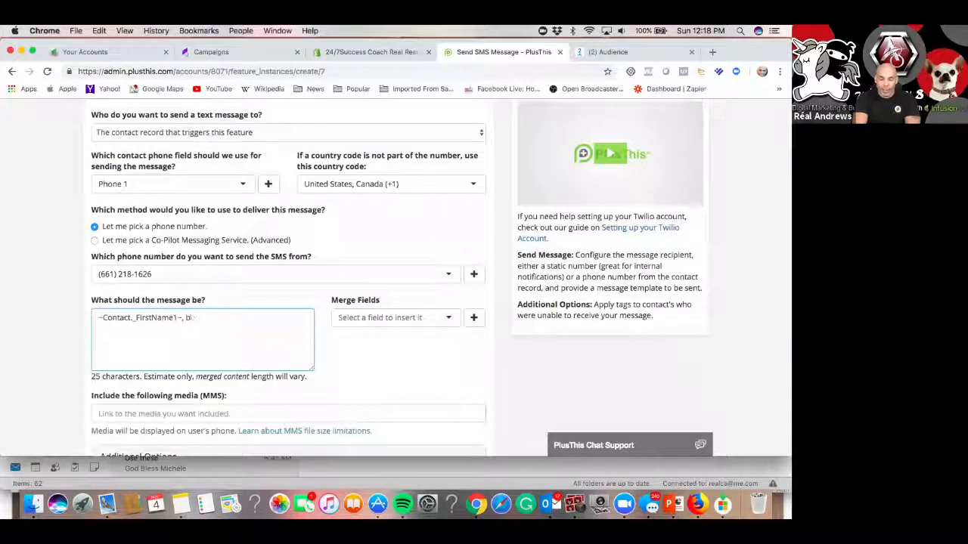
text(lah blah)
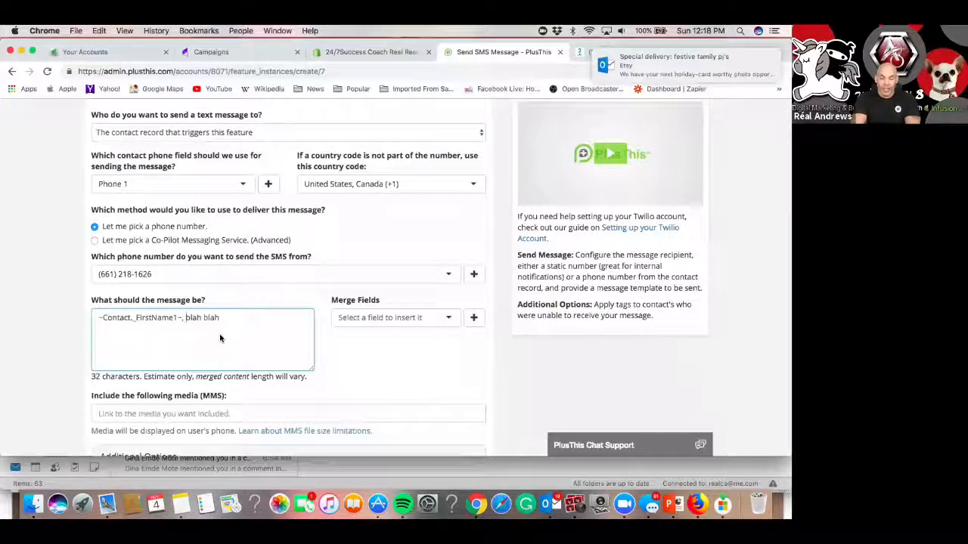
text(hey )
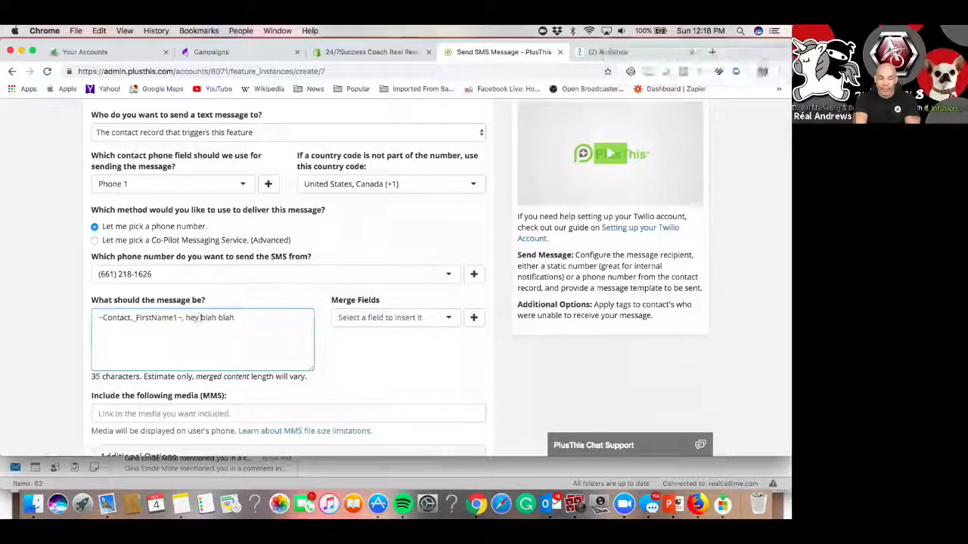
text(this is )
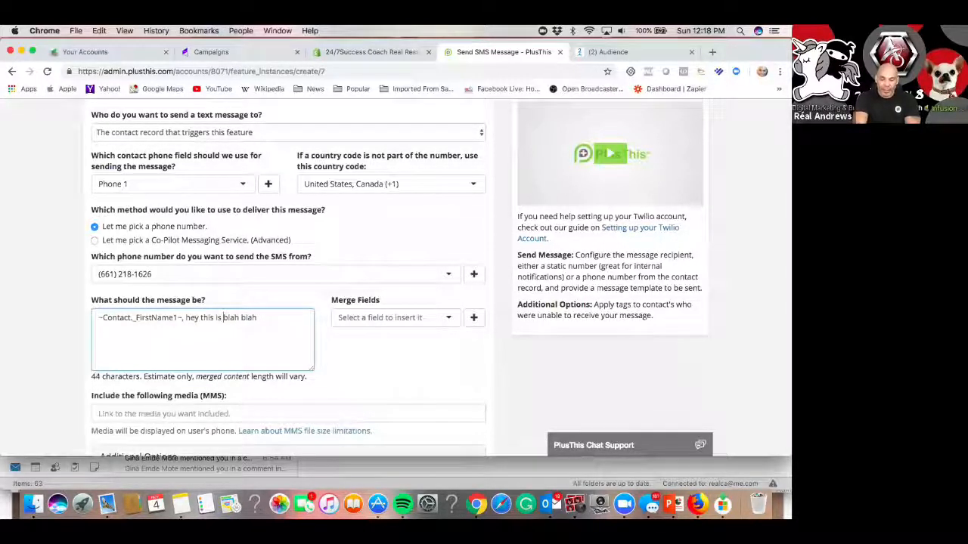
text(Reeablah)
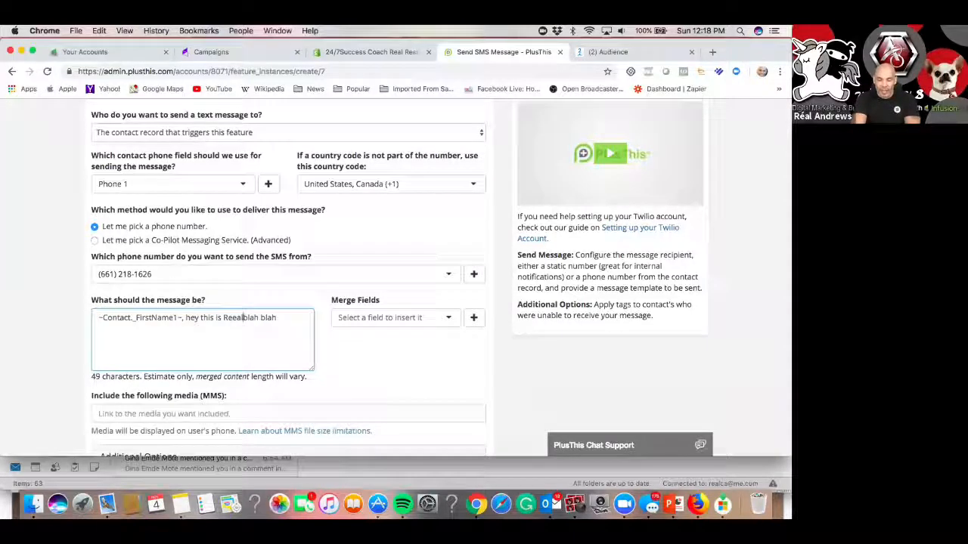
key(BackSpace)
key(BackSpace)
key(BackSpace)
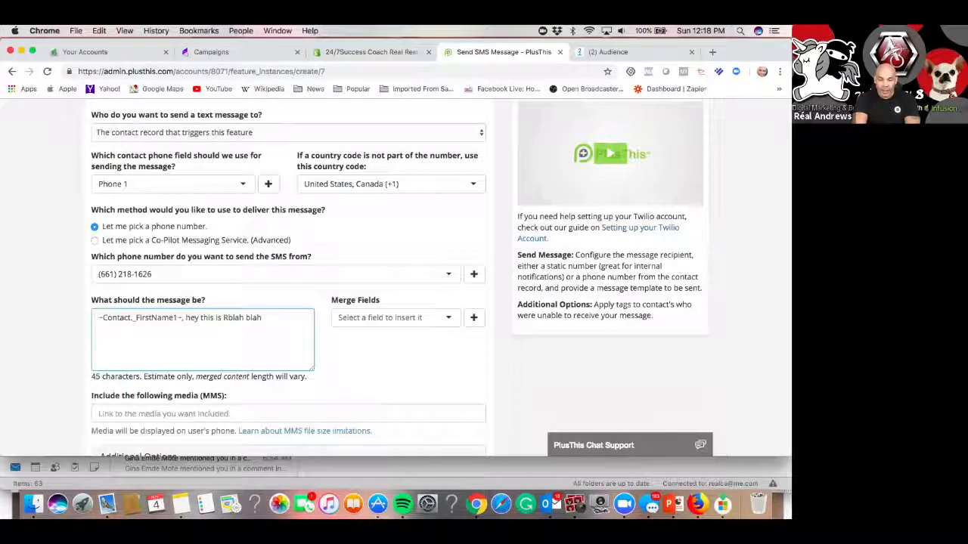
text(al)
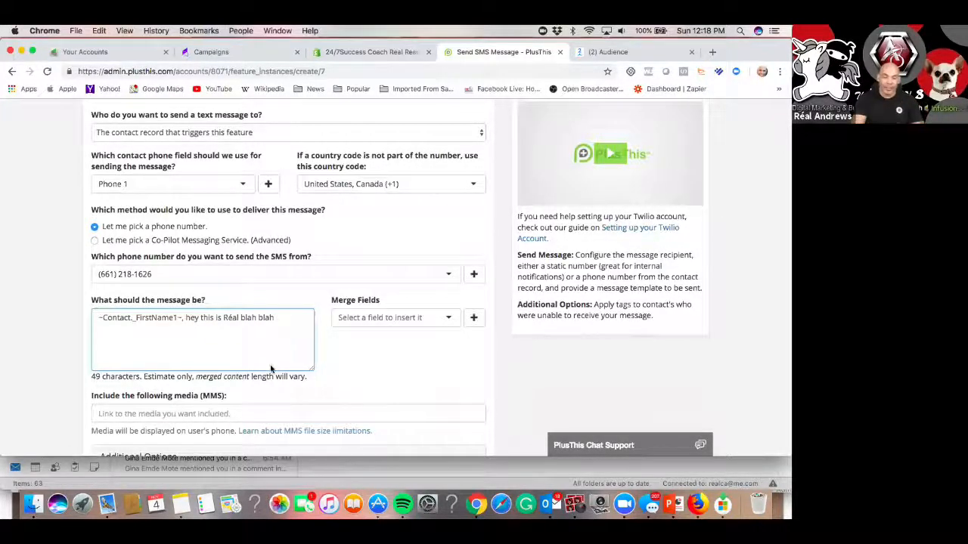
- Open the Réal Results website in a new browser tab and copy the image address of its header logo
scroll(271, 368, down, 2)
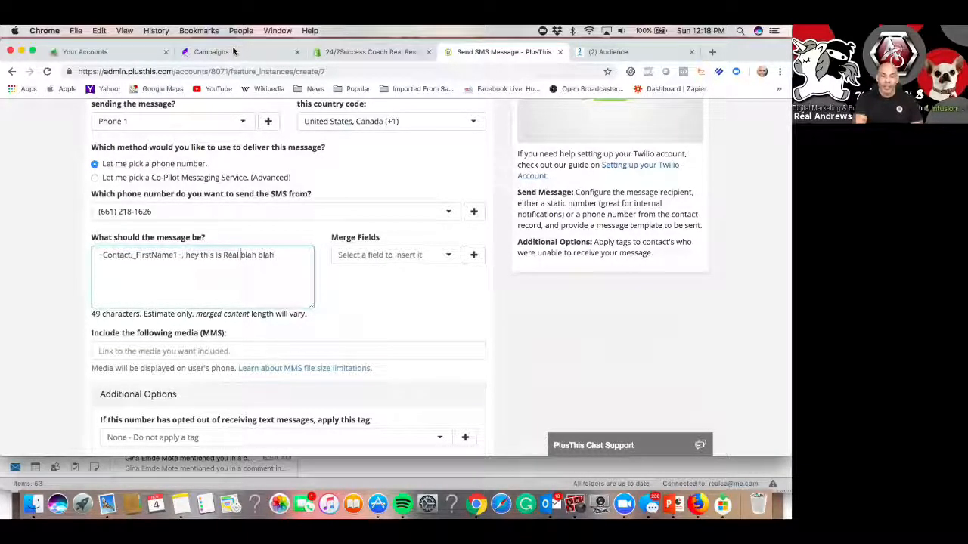
click(713, 51)
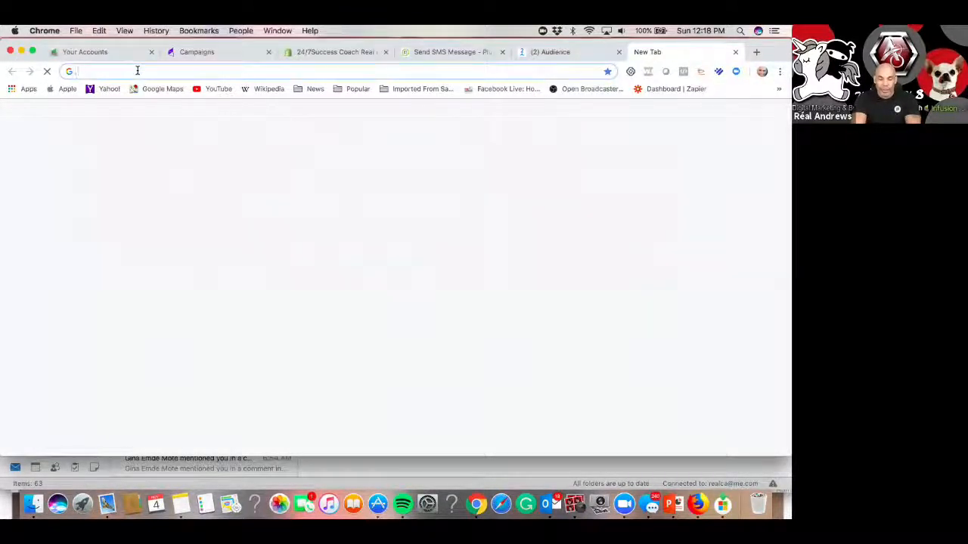
text(r)
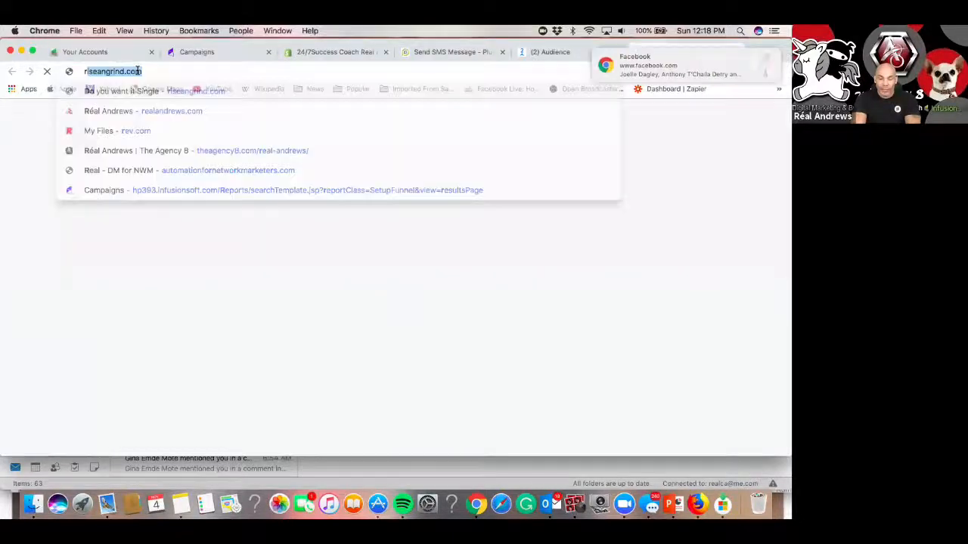
text(ealandrews.)
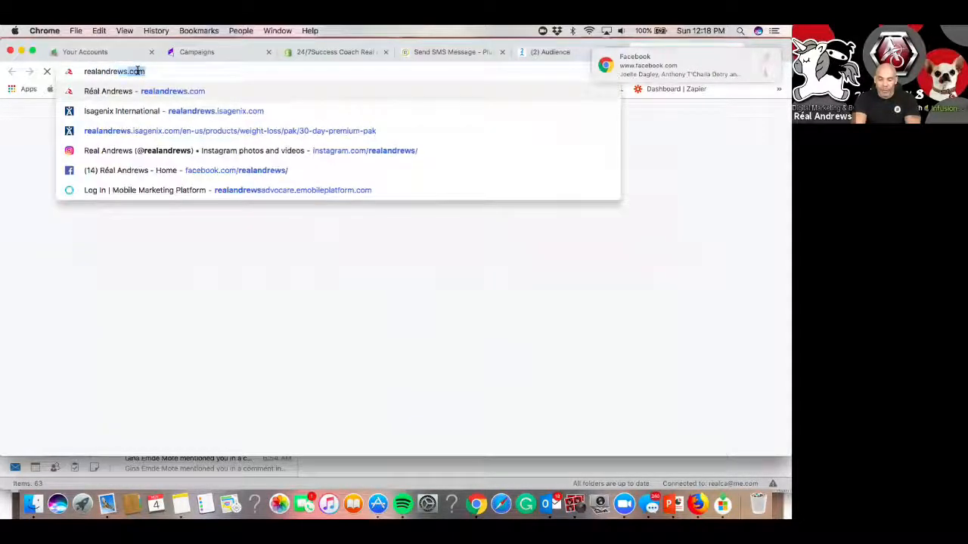
text(com)
key(Return)
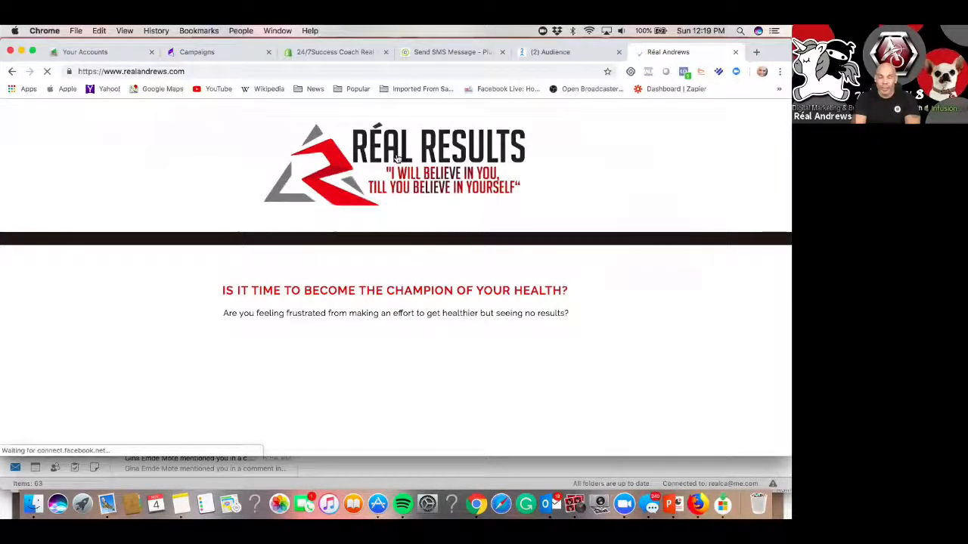
right_click(397, 155)
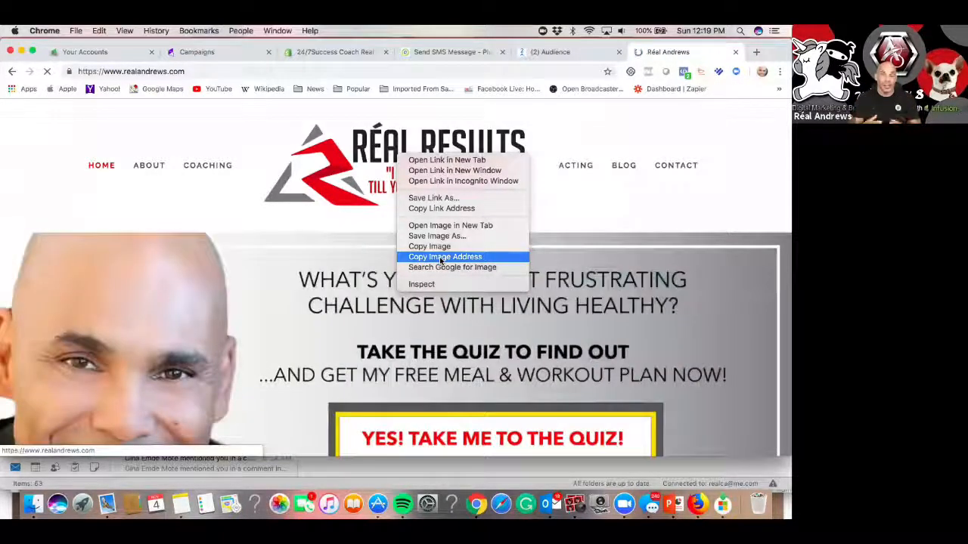
click(442, 257)
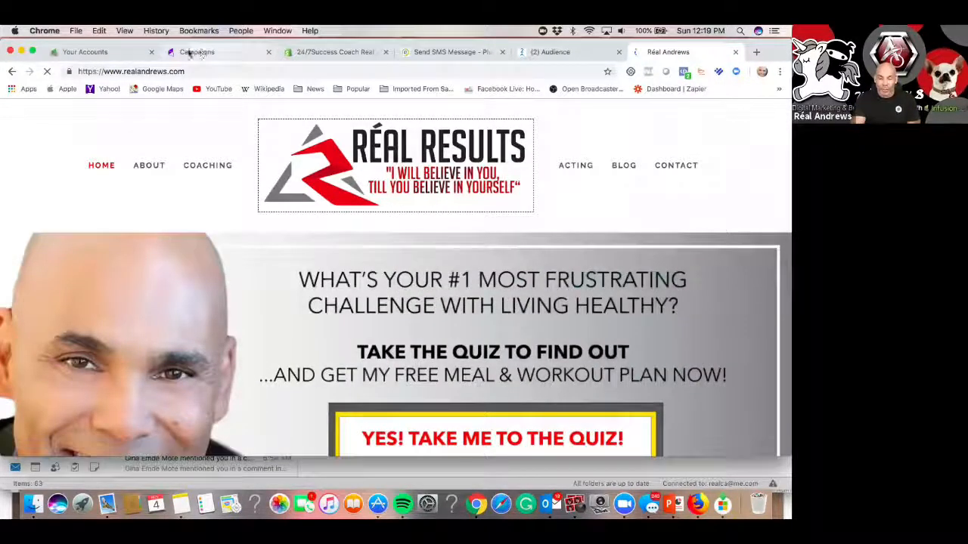
- Return to the Send SMS Message form and paste the logo's image address as the MMS media link
drag(130, 46, 131, 77)
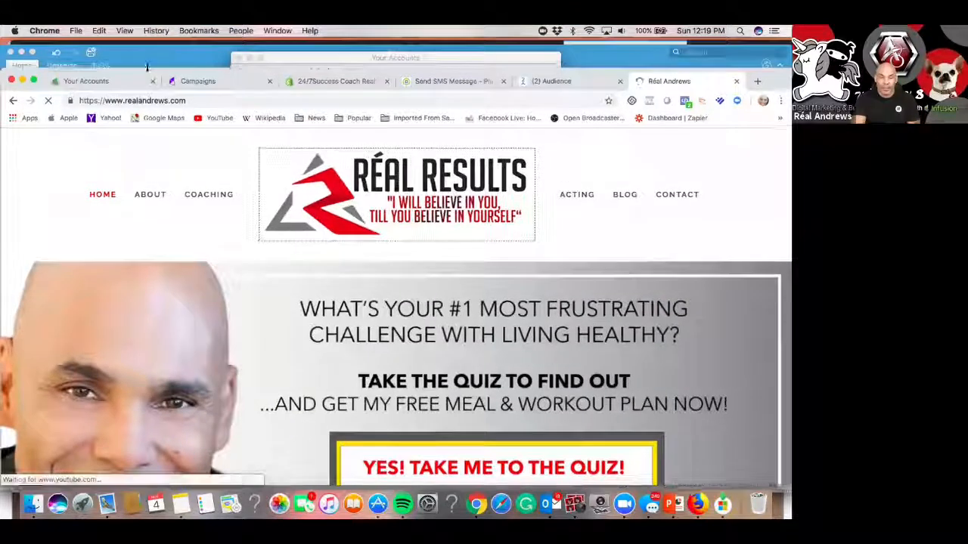
click(443, 85)
click(151, 381)
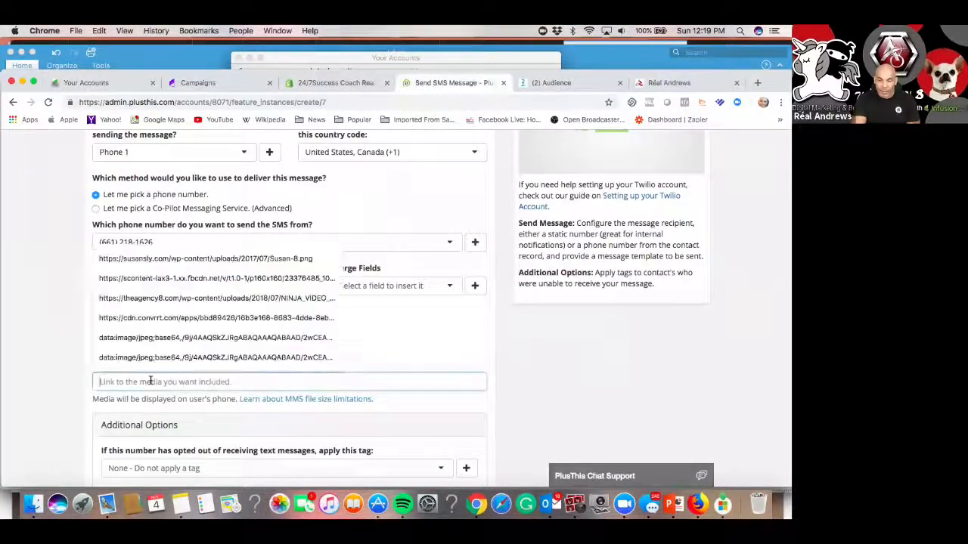
key(super+v)
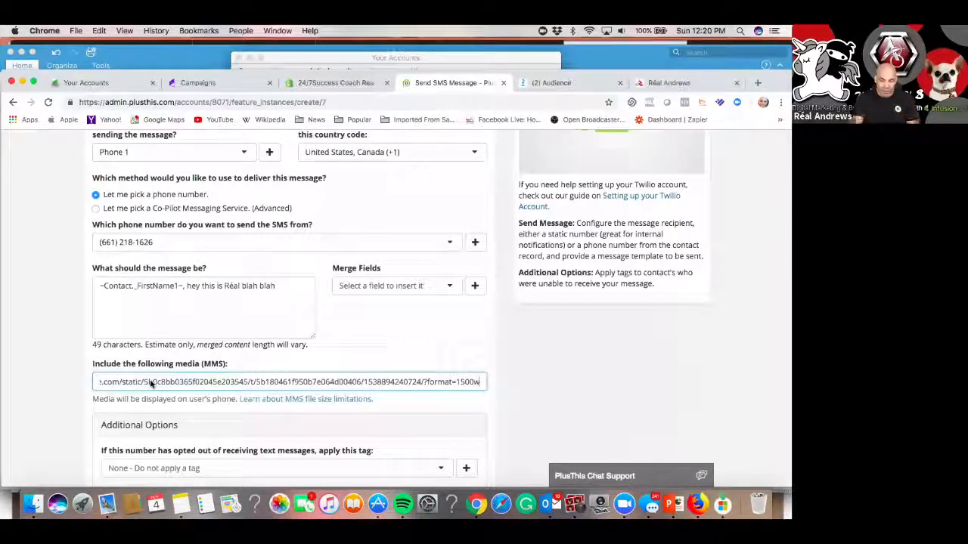
- Apply the tag "5501 - Dont Text me" to numbers that have opted out of receiving text messages
scroll(222, 346, down, 3)
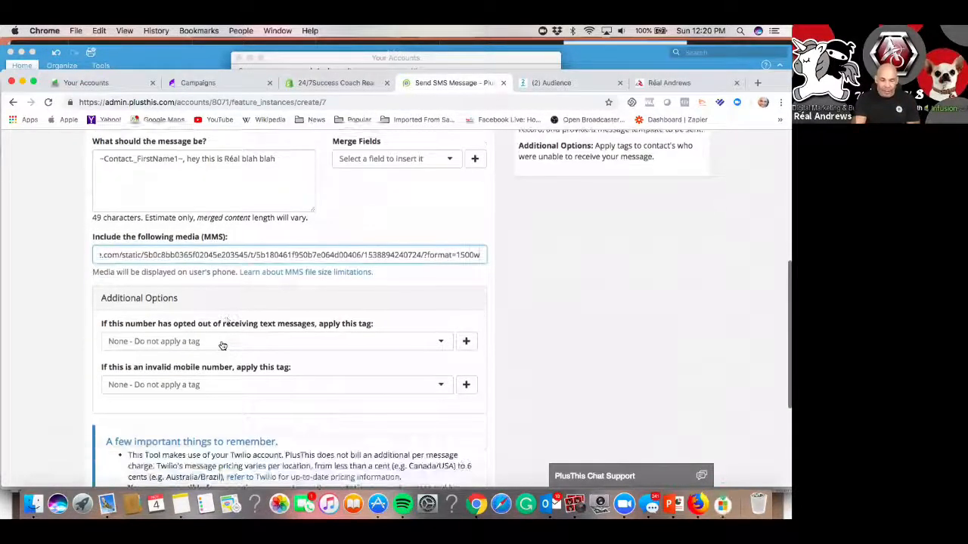
click(218, 349)
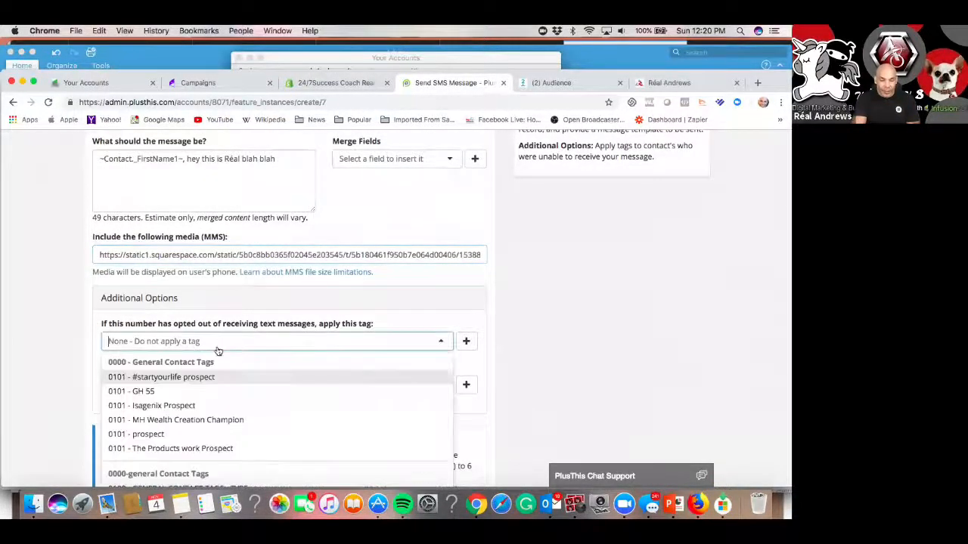
text(don)
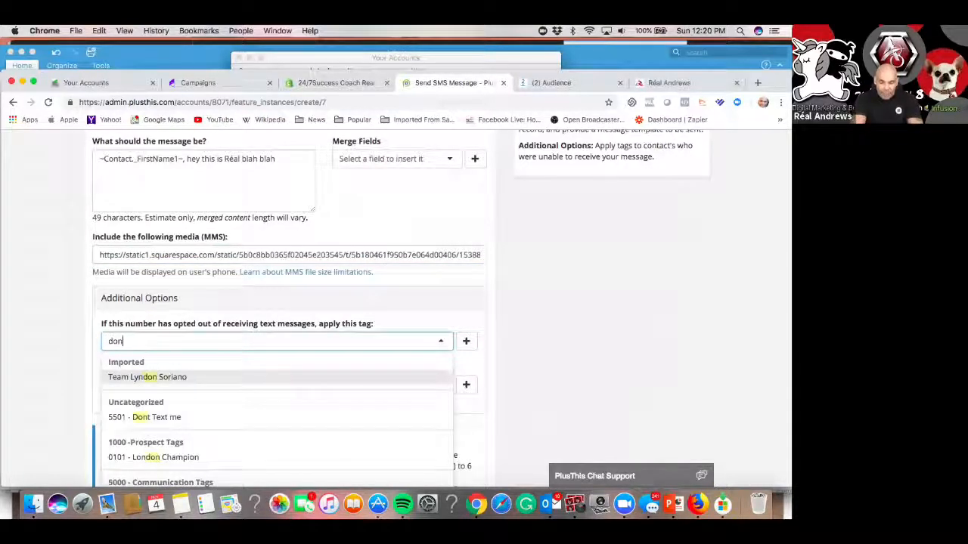
text(t)
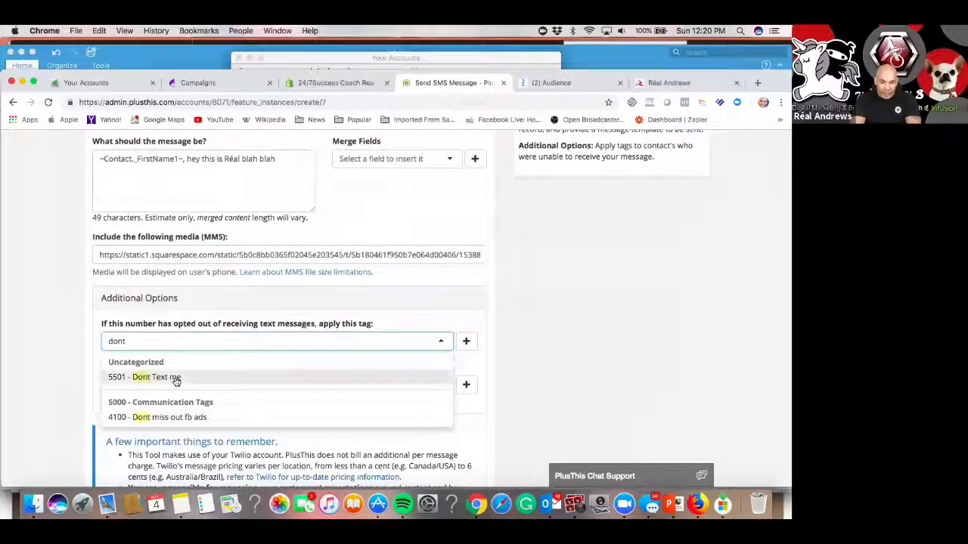
key(Return)
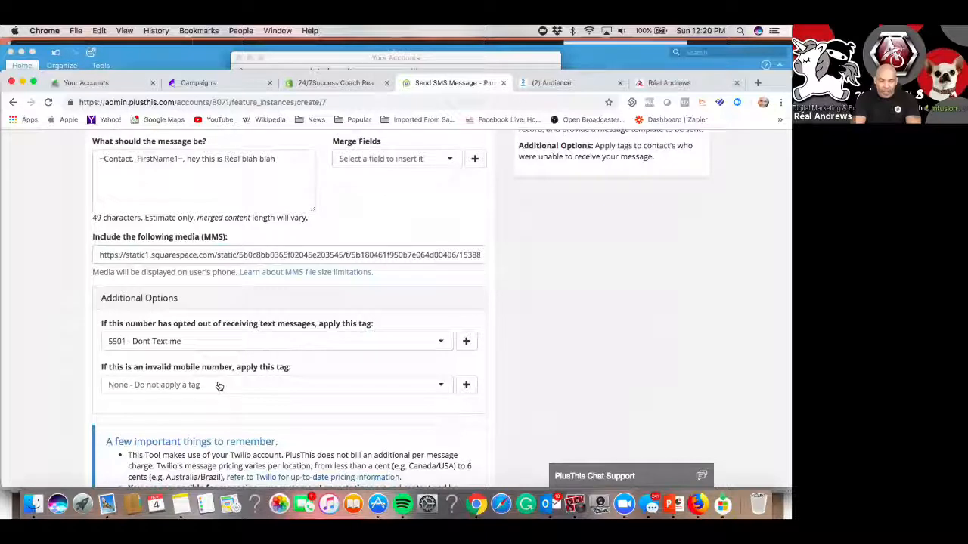
- Apply the tag "0101 - Invalid Phone #" to contacts with an invalid mobile number
click(213, 387)
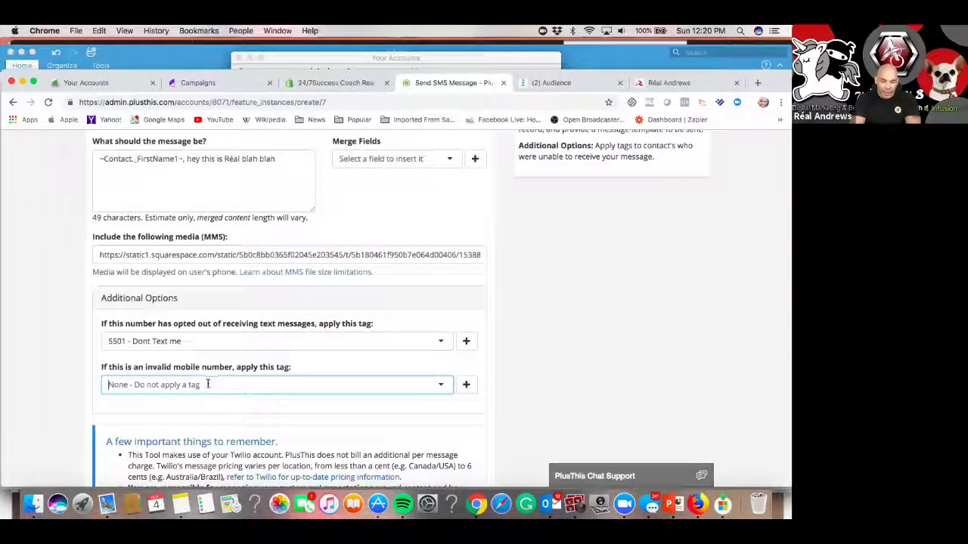
text(inval)
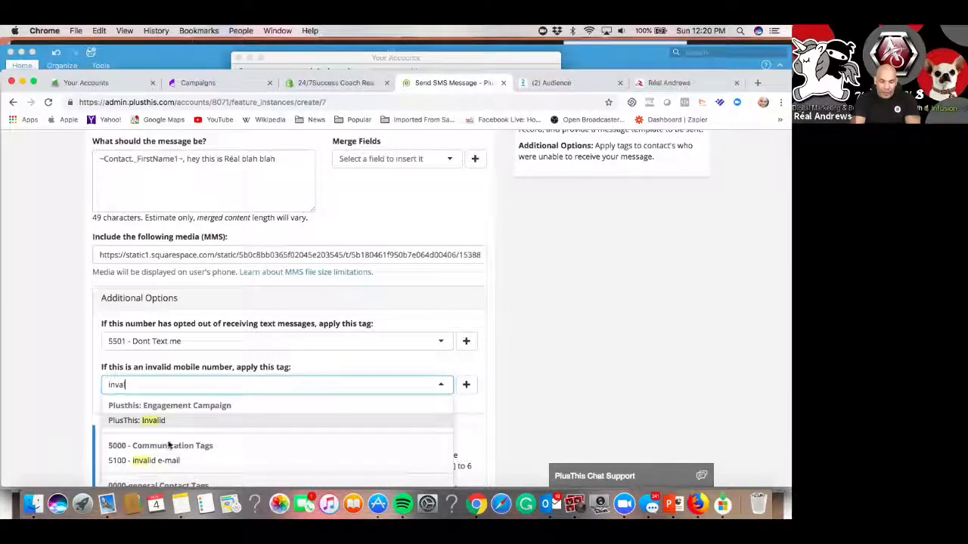
scroll(168, 445, down, 5)
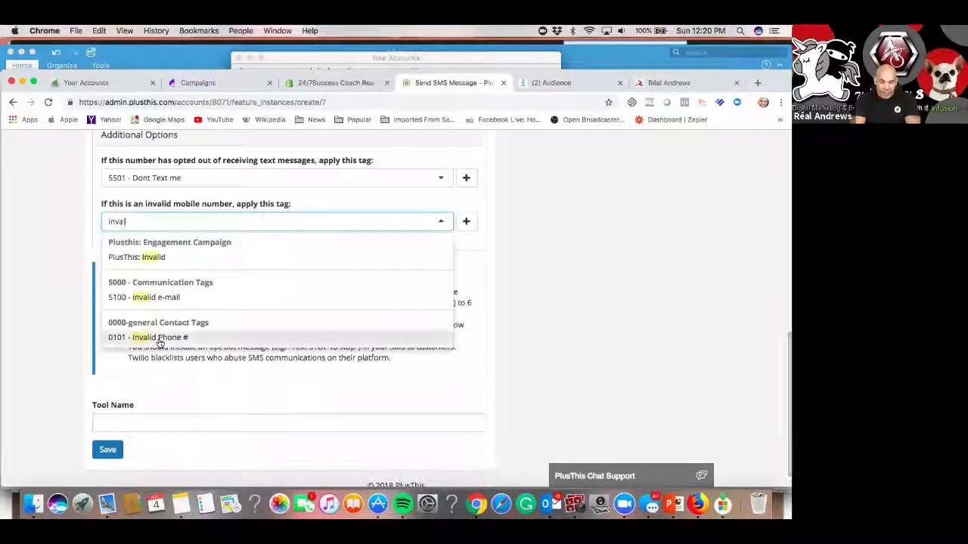
click(160, 341)
- Name the tool "Product Launch" and save it
click(139, 422)
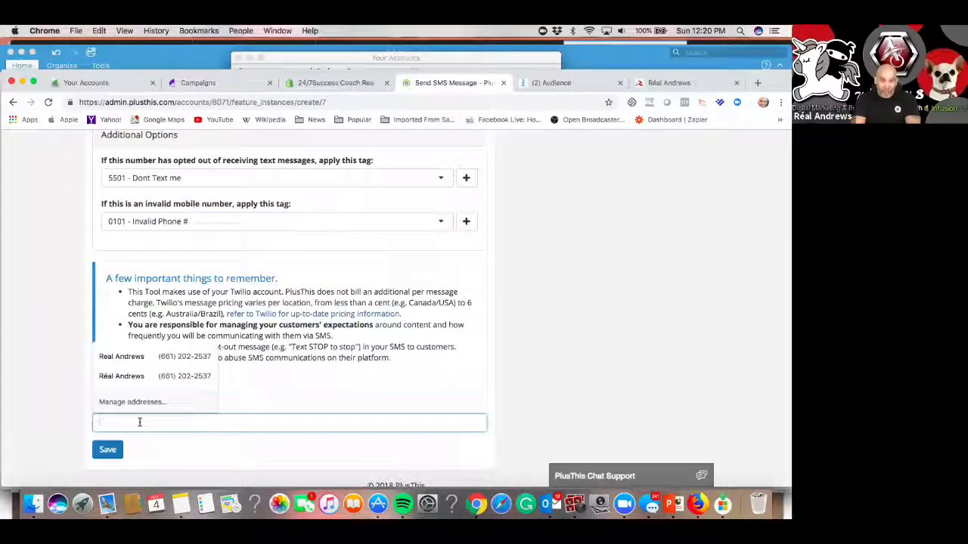
text(P)
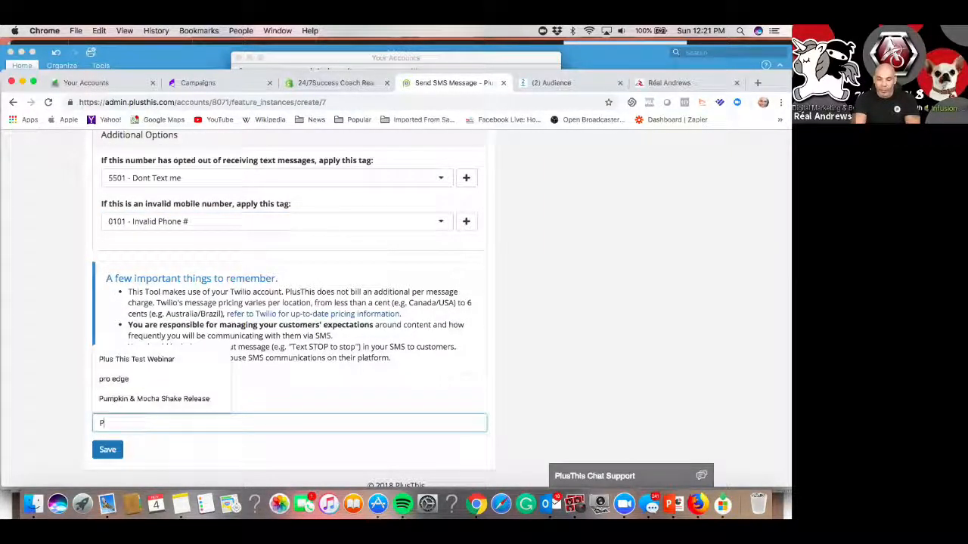
text(roduct)
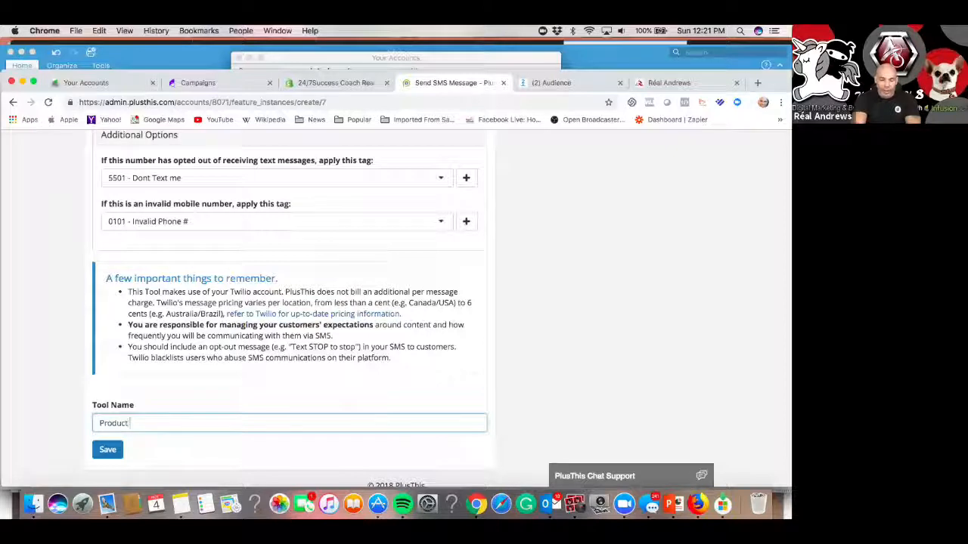
text( Laun)
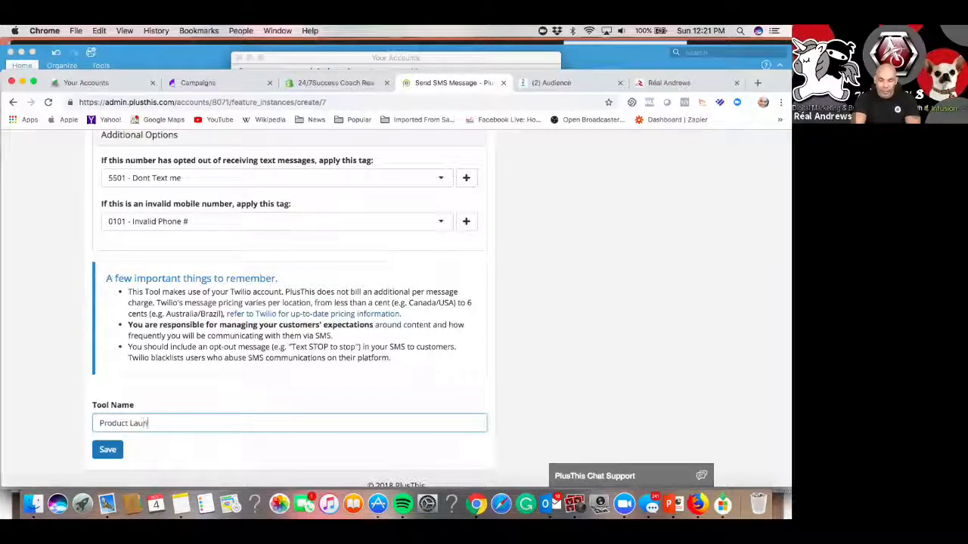
text(ch)
click(108, 450)
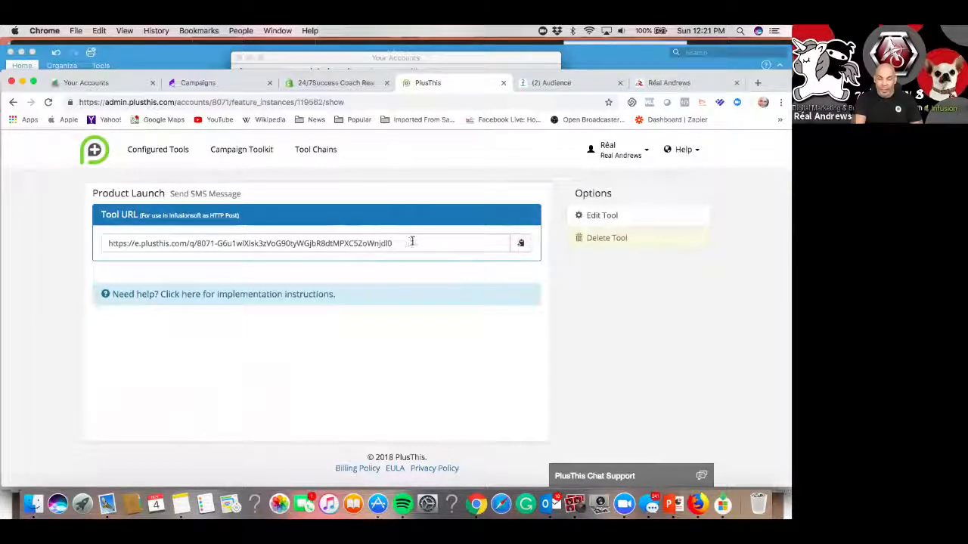
- Copy the saved tool's URL, then switch to Infusionsoft and create a new campaign
click(521, 244)
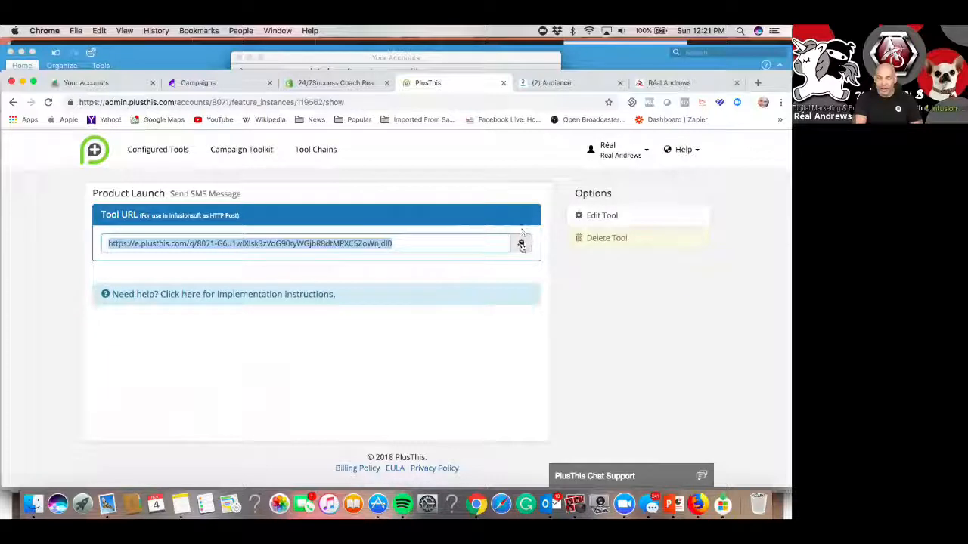
click(520, 242)
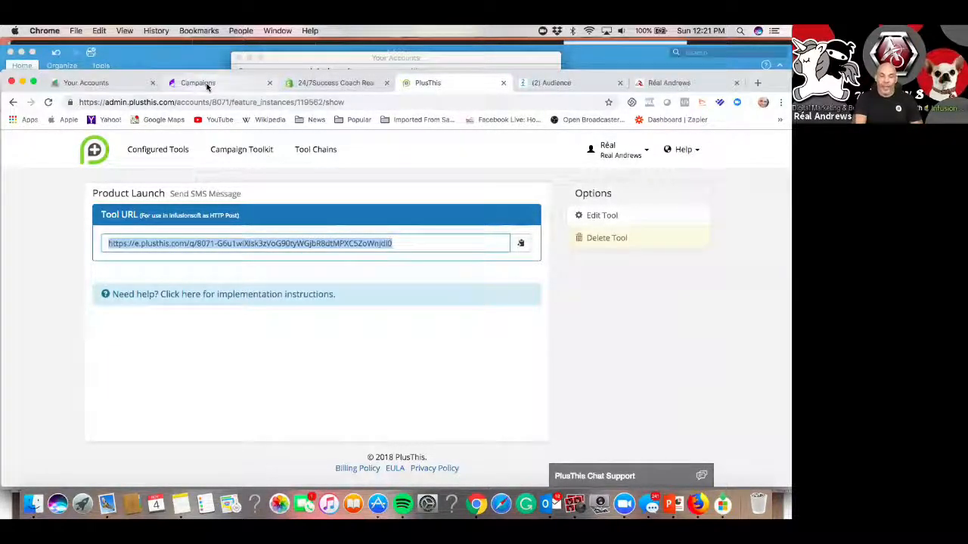
click(205, 84)
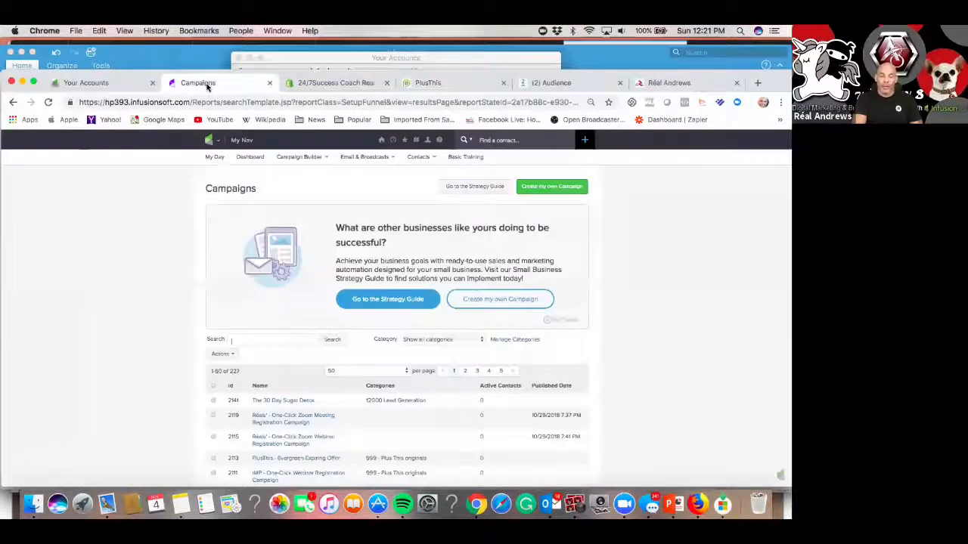
click(500, 300)
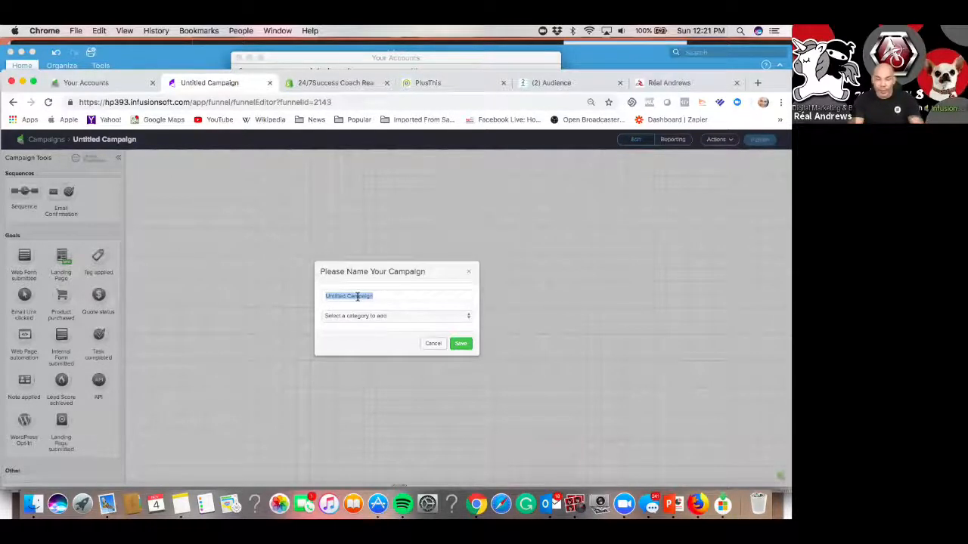
- Name the campaign "Product Launch xyz 11/4/18" and save it in the category "0000 - Customer Communications"
text(Pro)
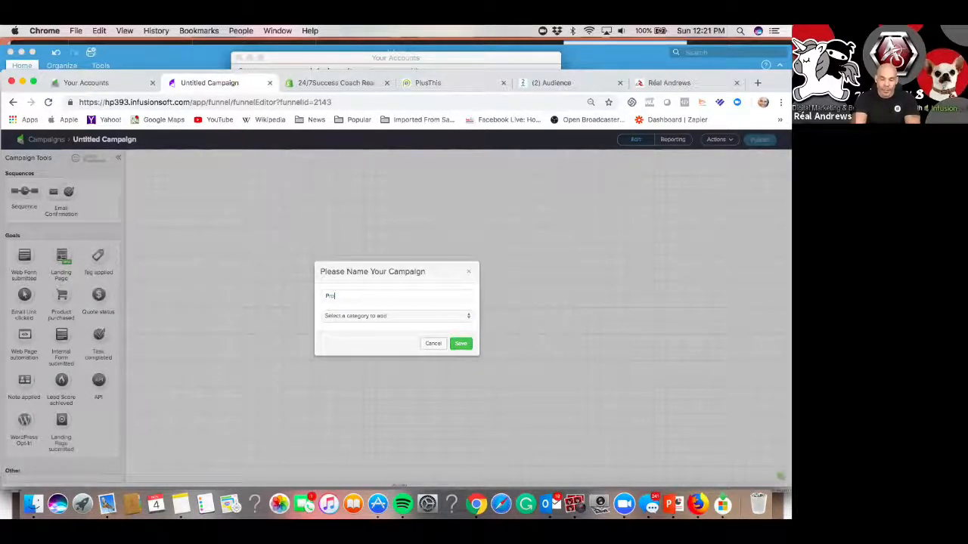
text(duct Lau)
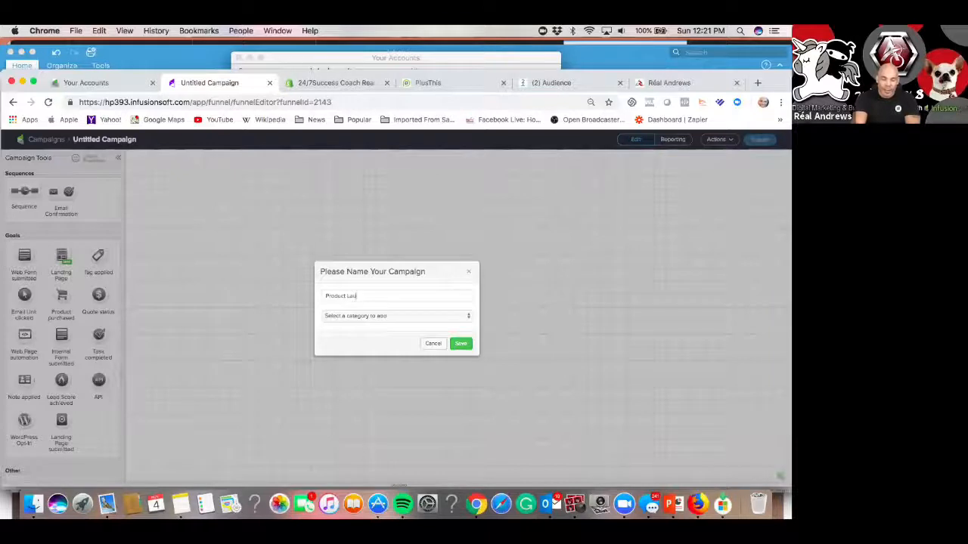
text(nch xyz 11/4/18)
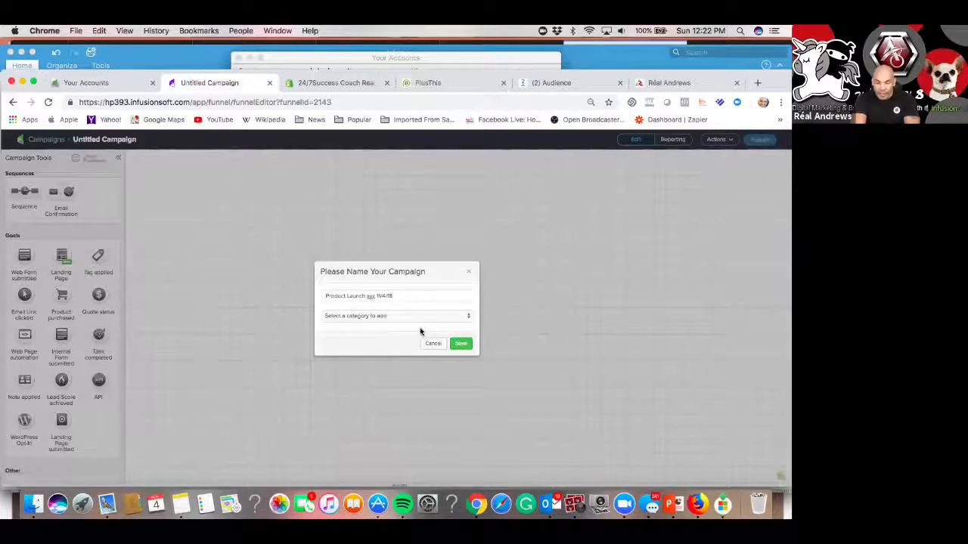
click(449, 316)
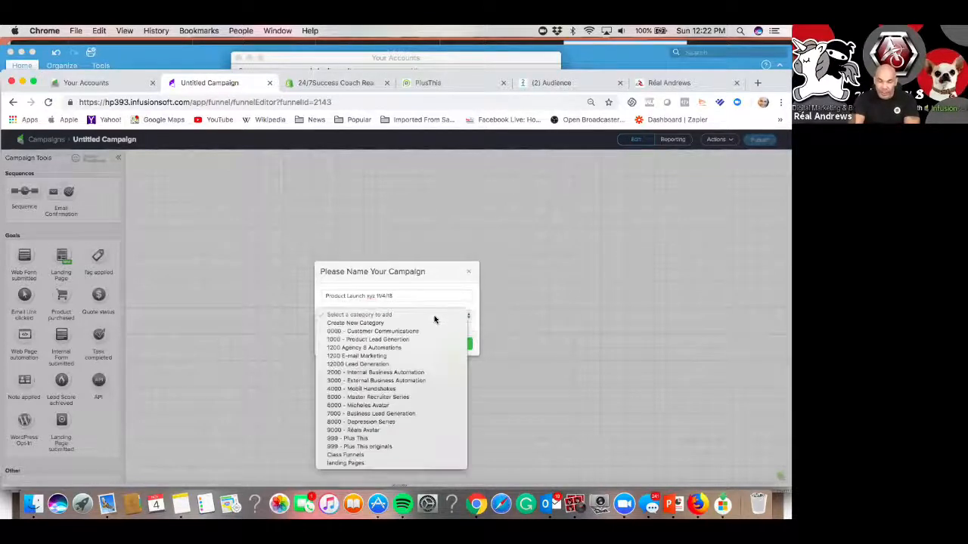
click(390, 331)
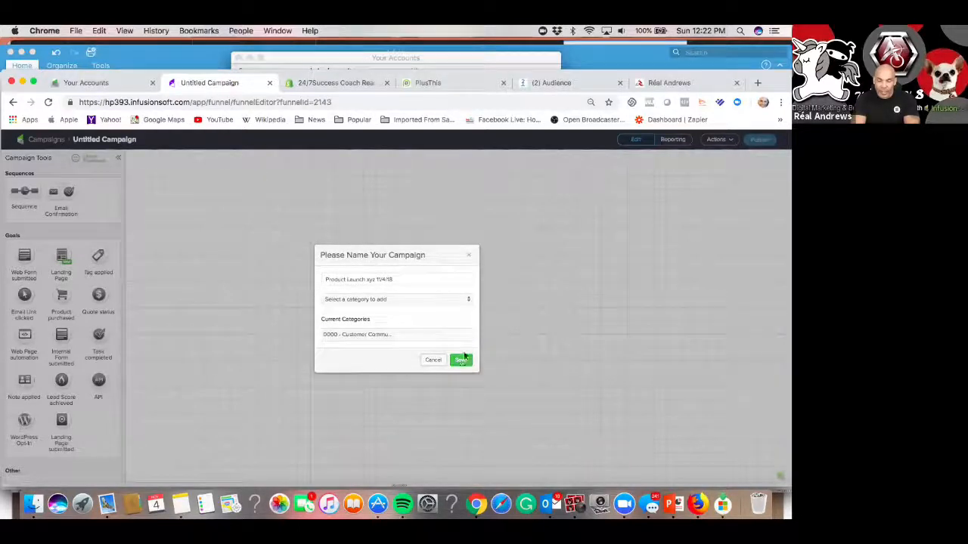
click(462, 360)
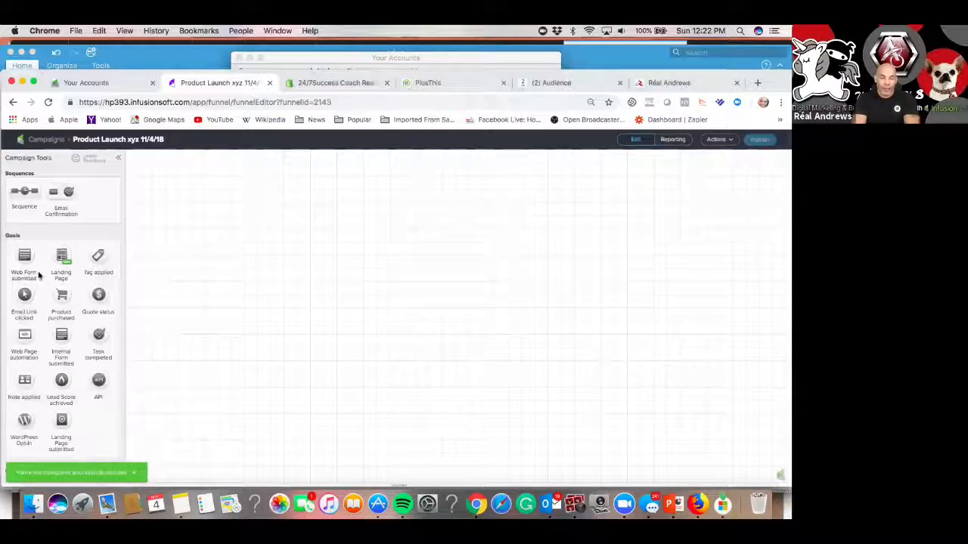
- Place a Tag applied goal on the campaign canvas with a sequence beside it
drag(98, 256, 189, 240)
drag(25, 192, 266, 229)
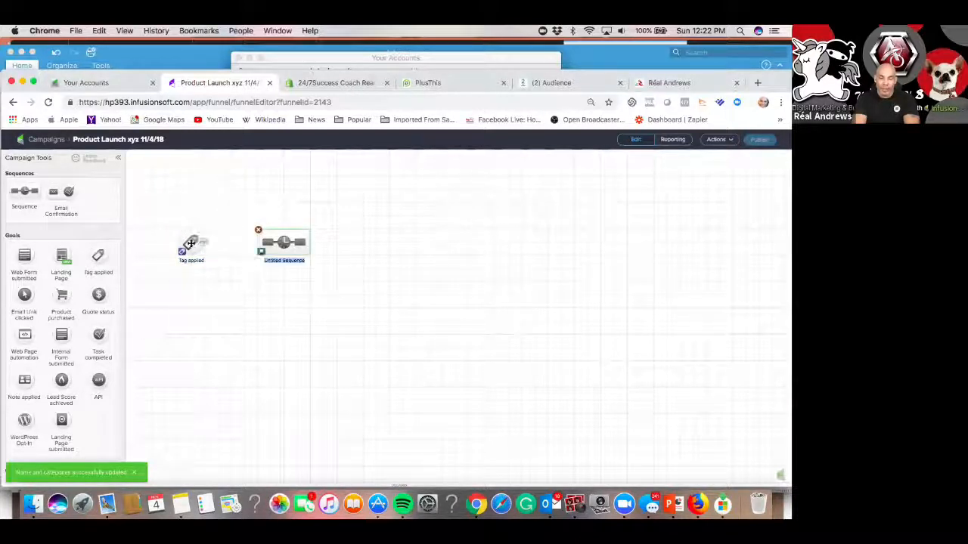
- Set the tag goal to a new tag "5601 - Product Launch XYZ" in the category "5000 - COMMUNICATION TAGS"
mouse_move(190, 243)
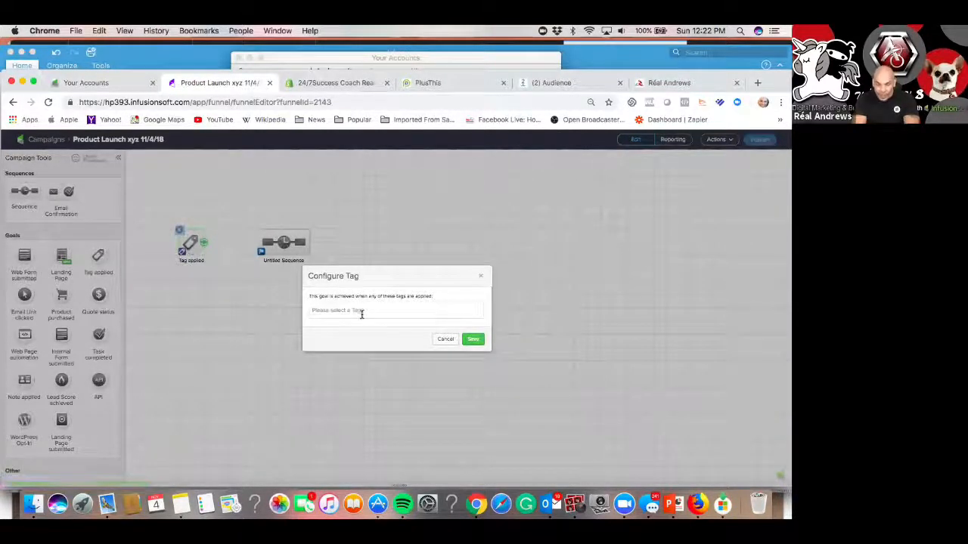
click(362, 311)
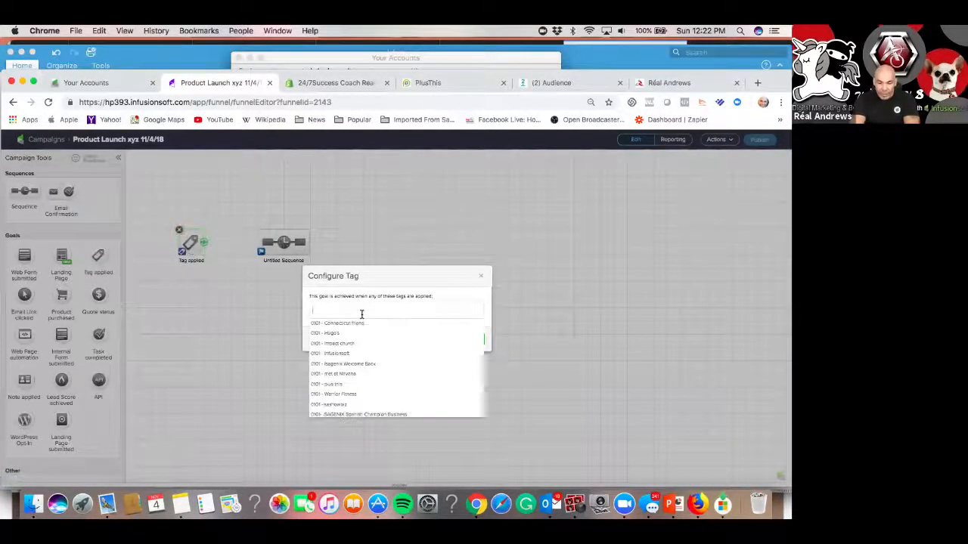
text(S)
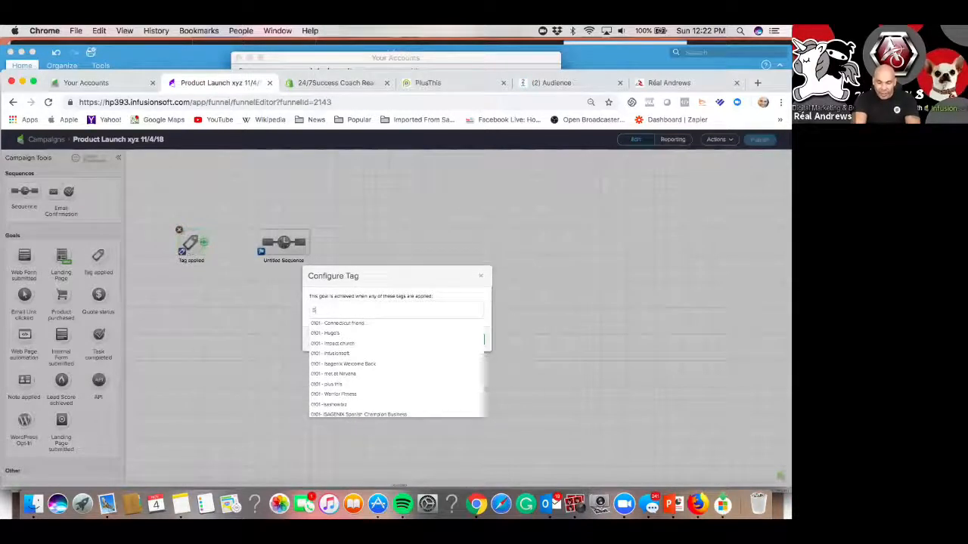
text(601)
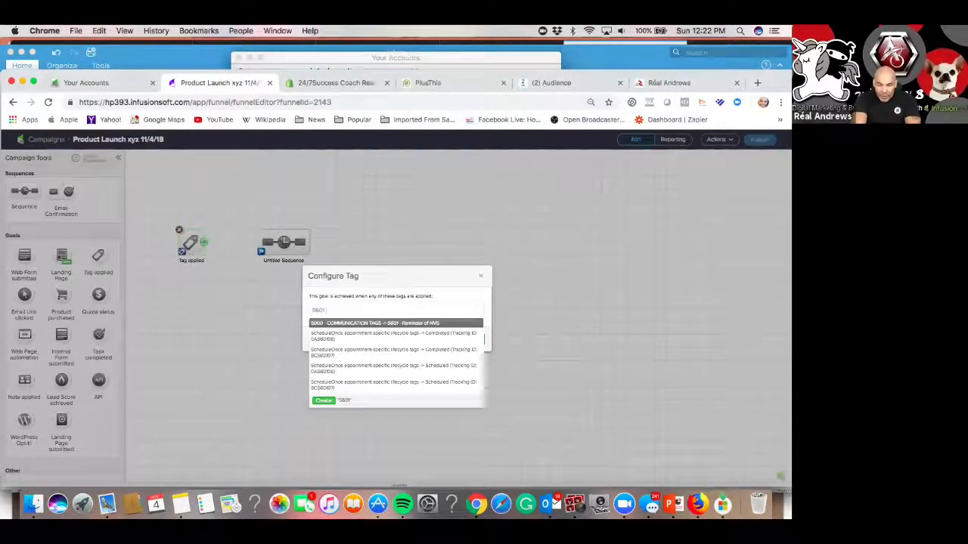
text( -)
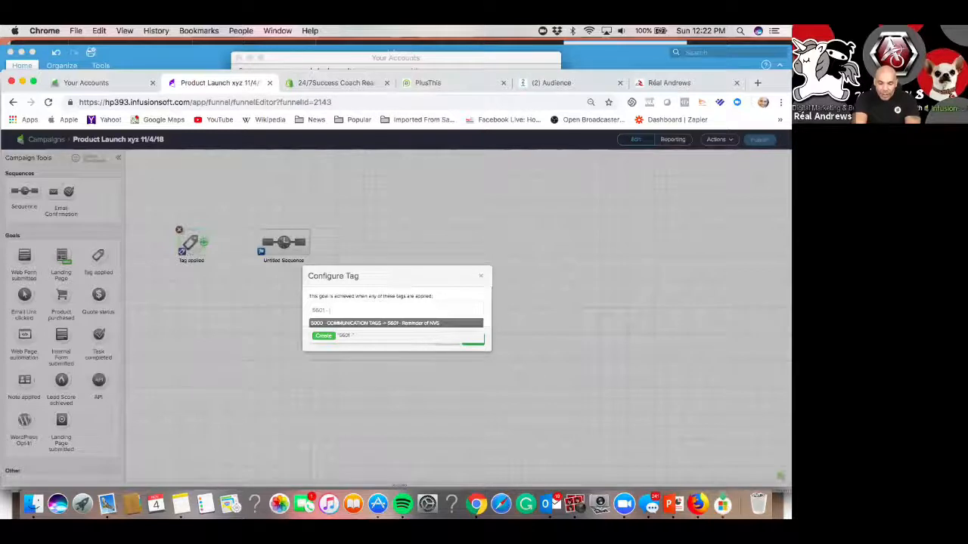
text( Product Lau)
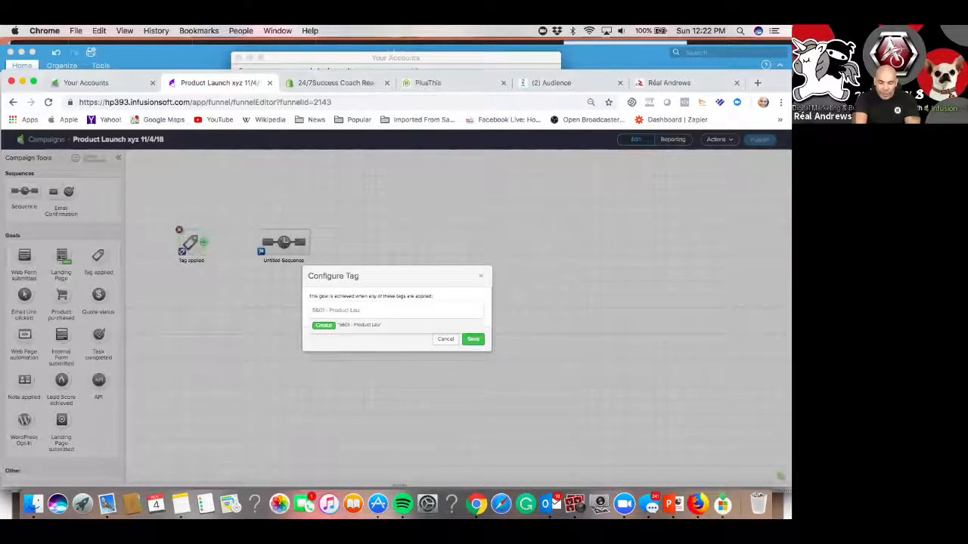
text(nch XYZ)
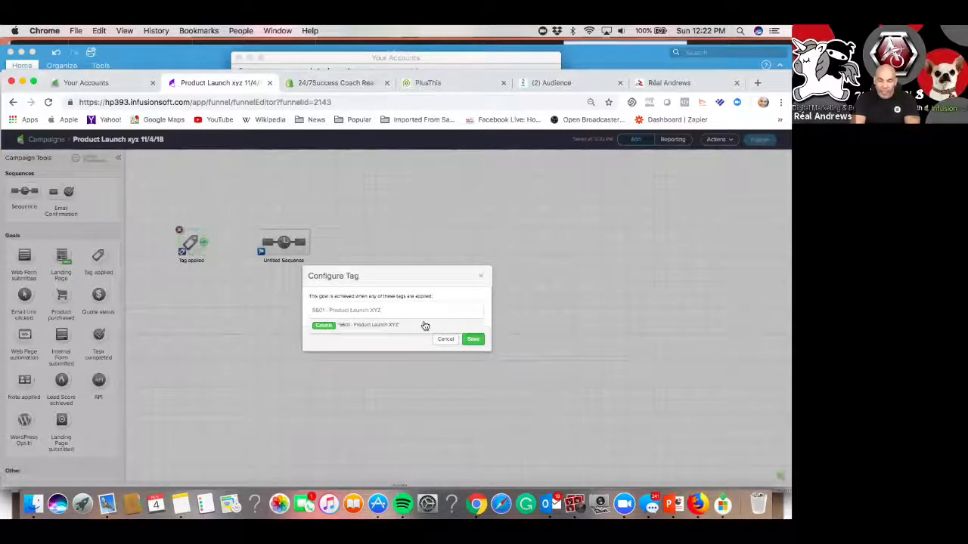
click(472, 339)
click(476, 326)
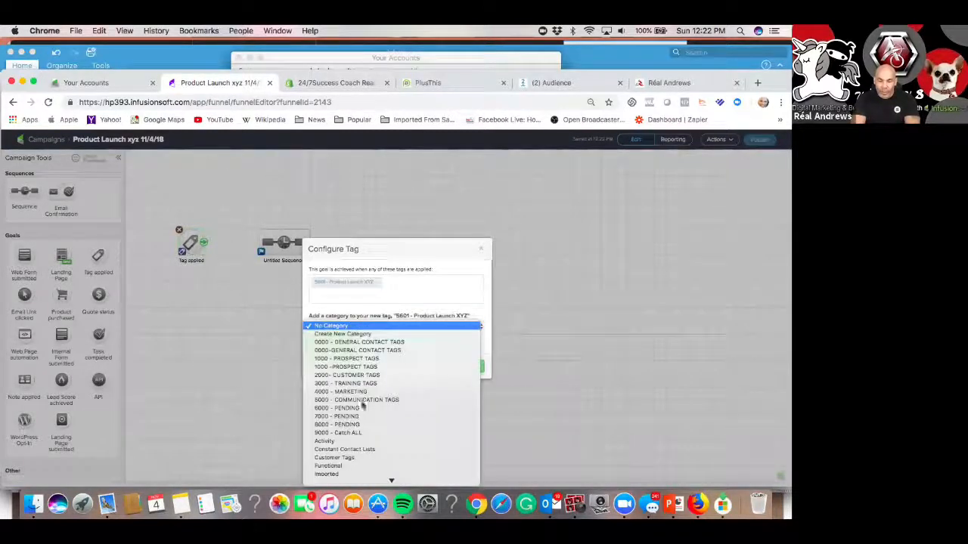
click(391, 400)
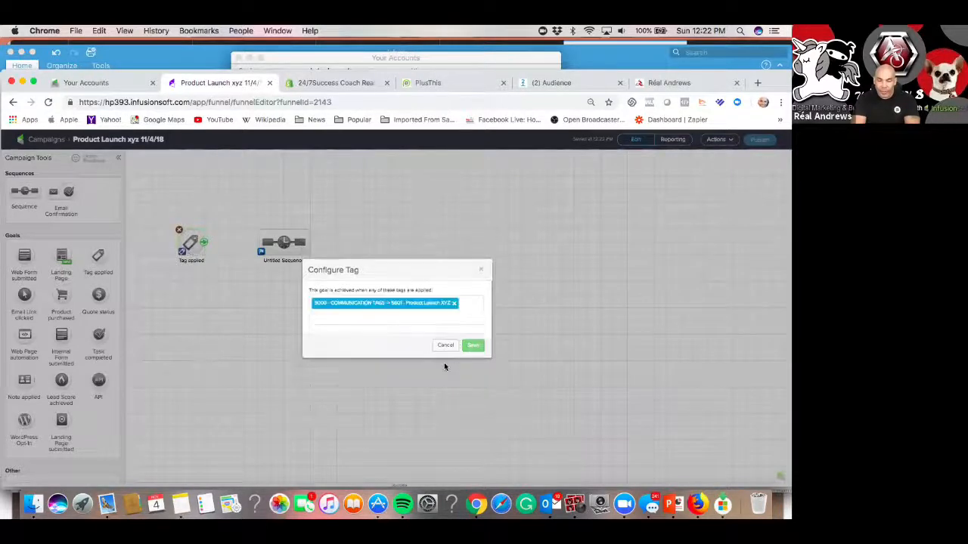
click(473, 345)
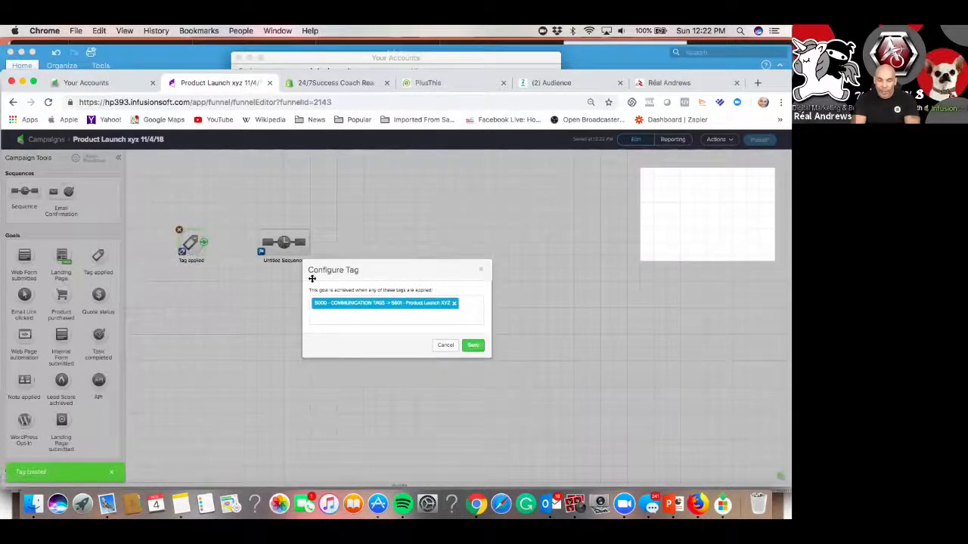
- Connect the tag goal to the sequence and add a Send HTTP Post after Start inside the sequence
drag(202, 242, 255, 246)
double_click(288, 244)
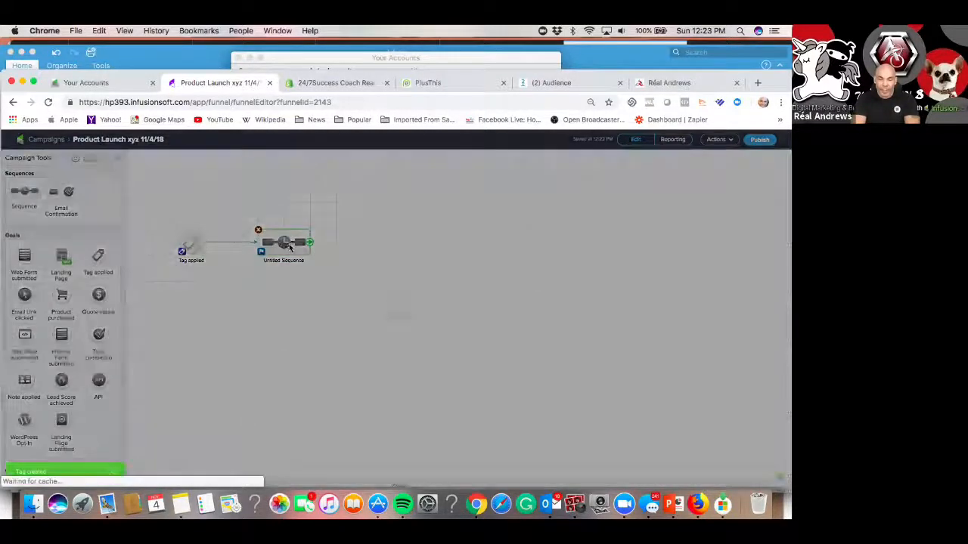
scroll(40, 373, down, 2)
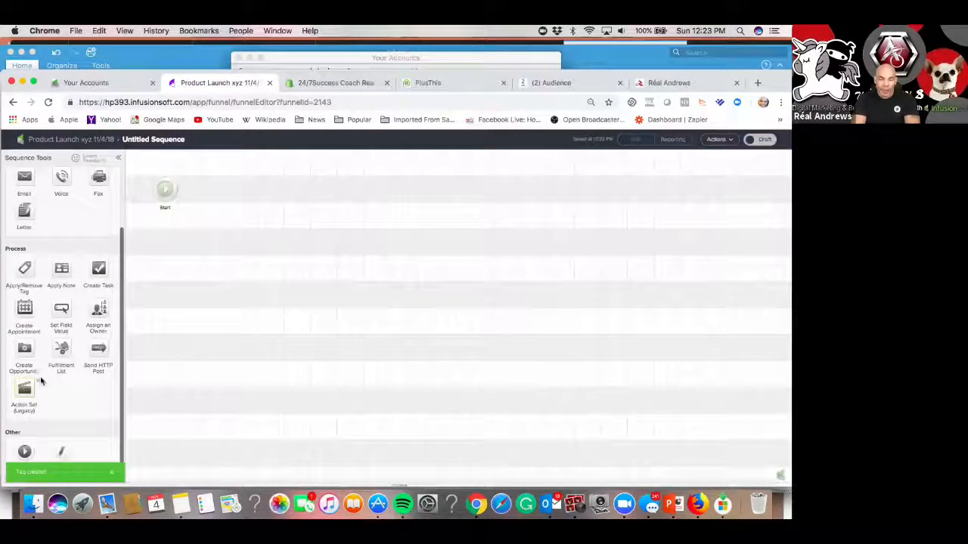
drag(95, 353, 217, 189)
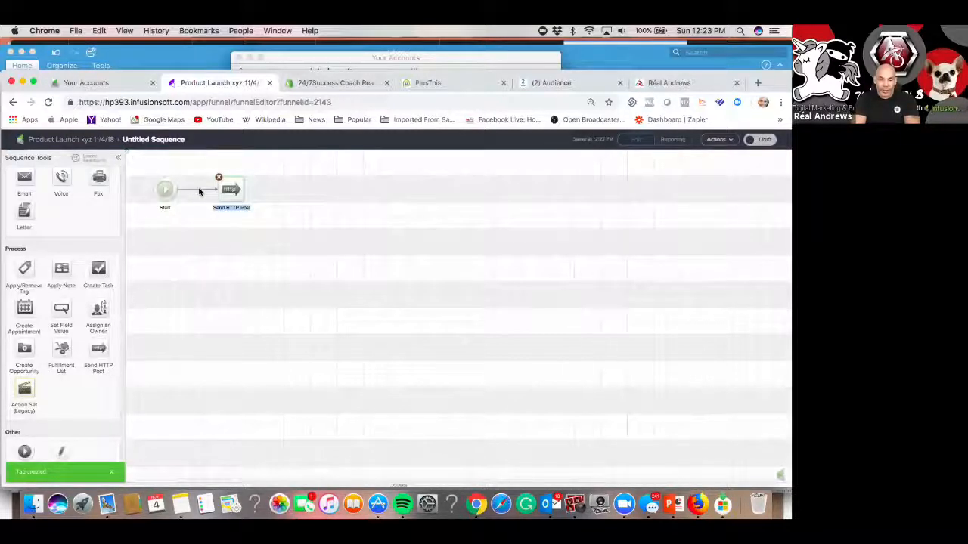
- Paste the copied PlusThis tool URL as the HTTP post's POST URL and mark the post Ready
double_click(230, 191)
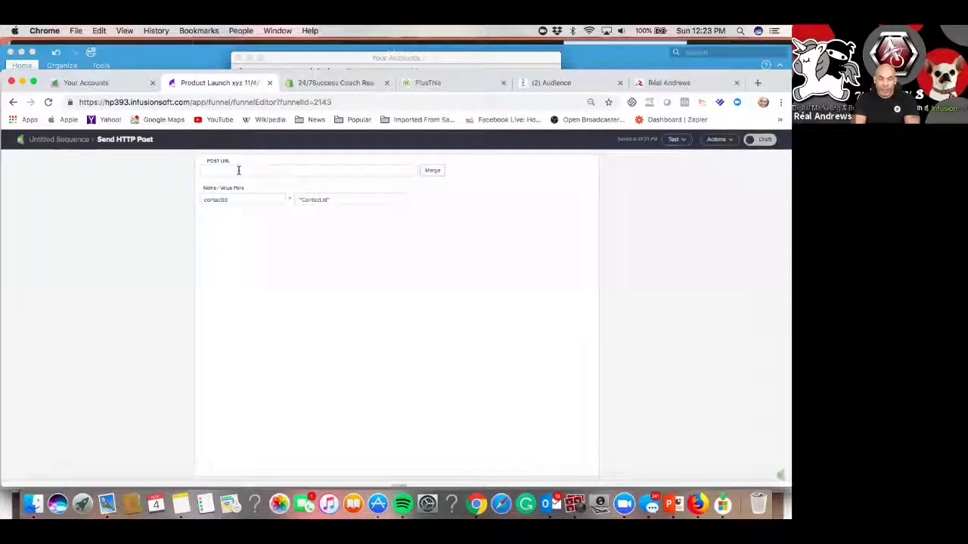
click(238, 170)
key(super+v)
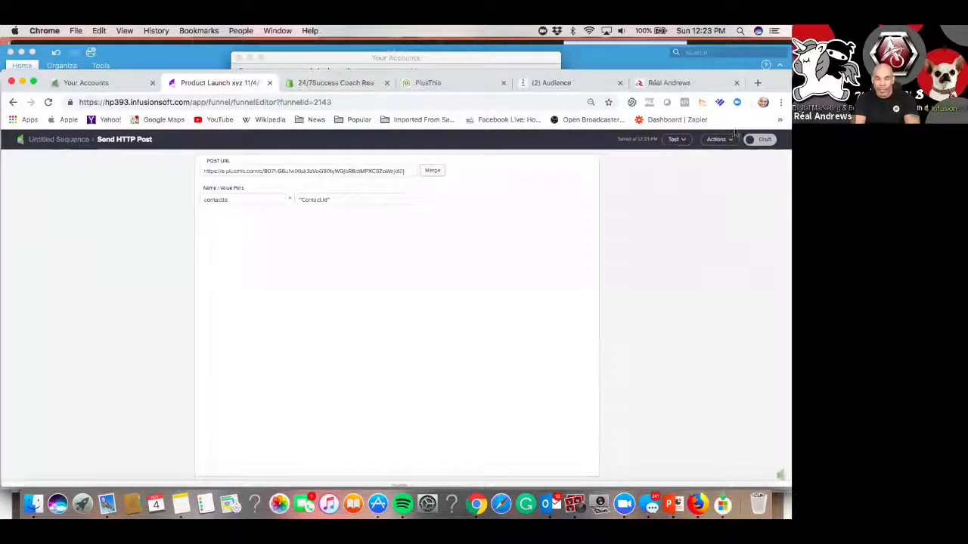
click(763, 141)
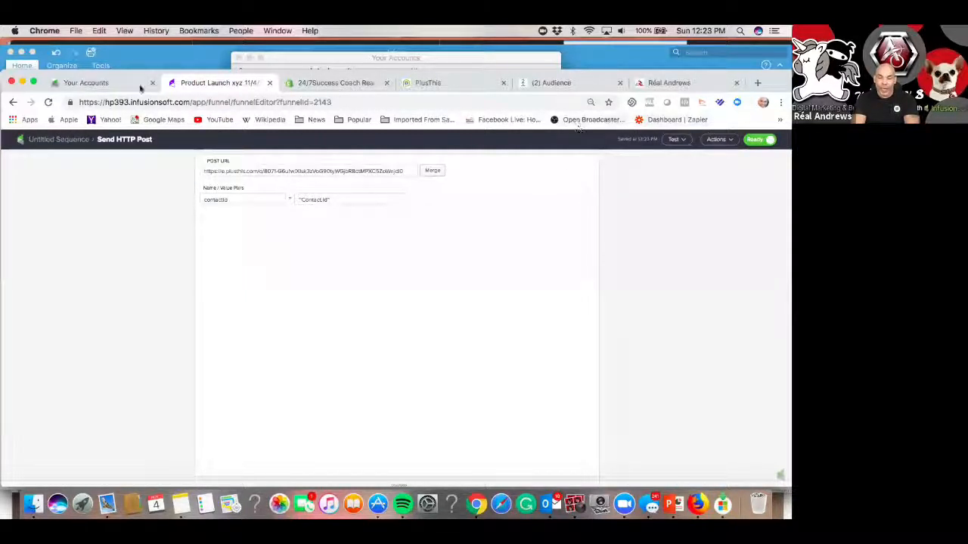
- Return to the sequence and rename it "Text for Product Launch xyz"
click(65, 139)
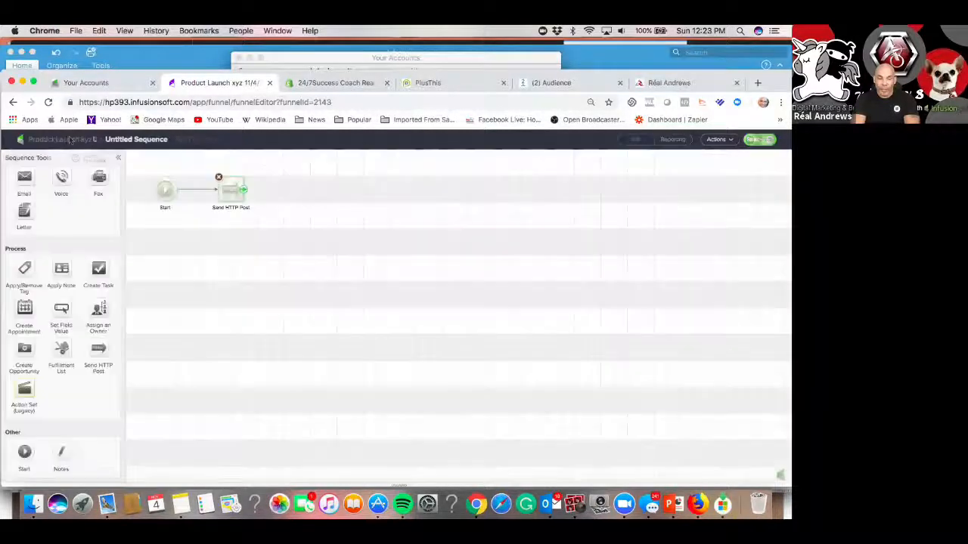
click(717, 139)
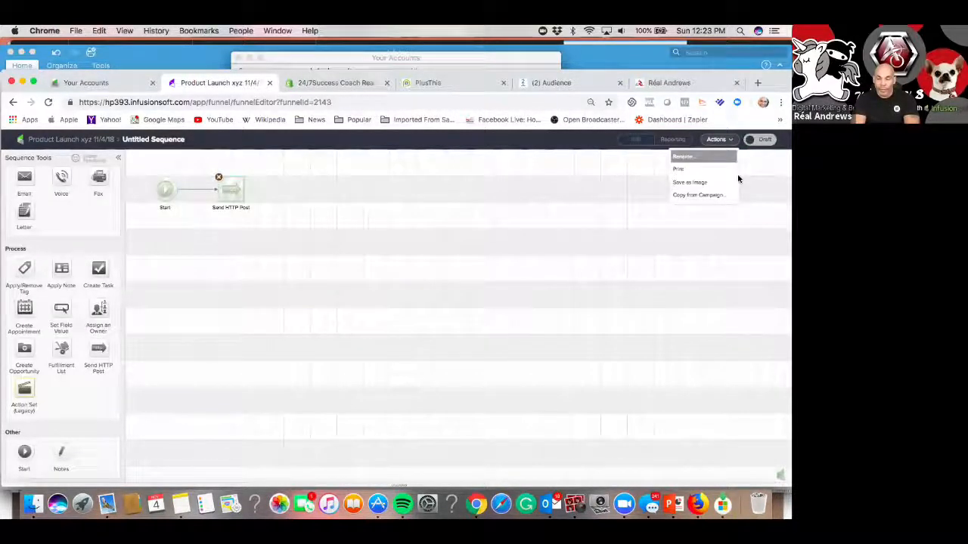
click(730, 141)
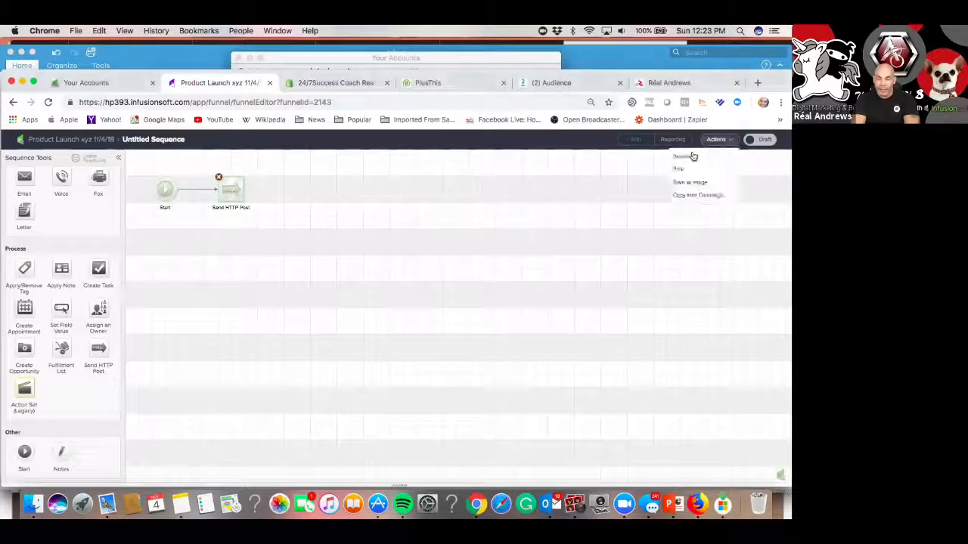
click(683, 159)
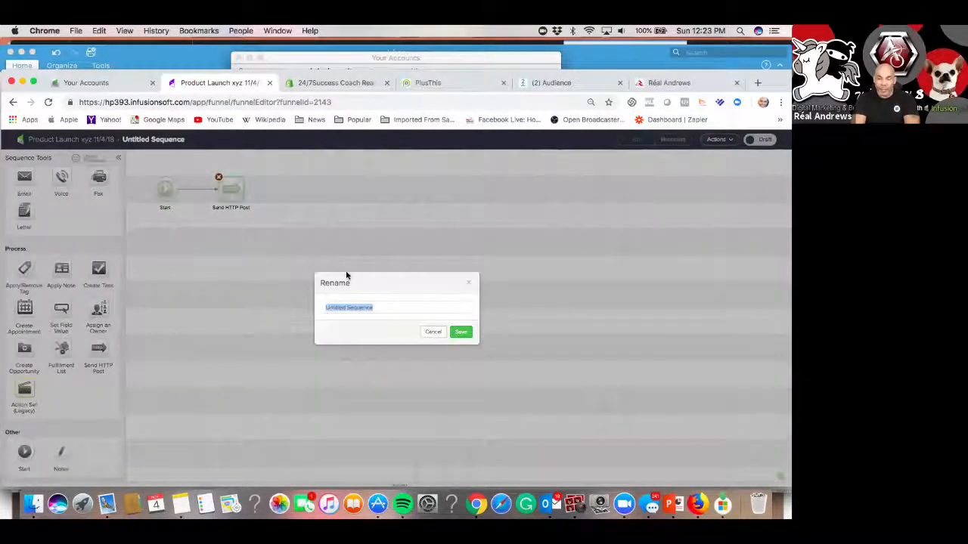
text(T)
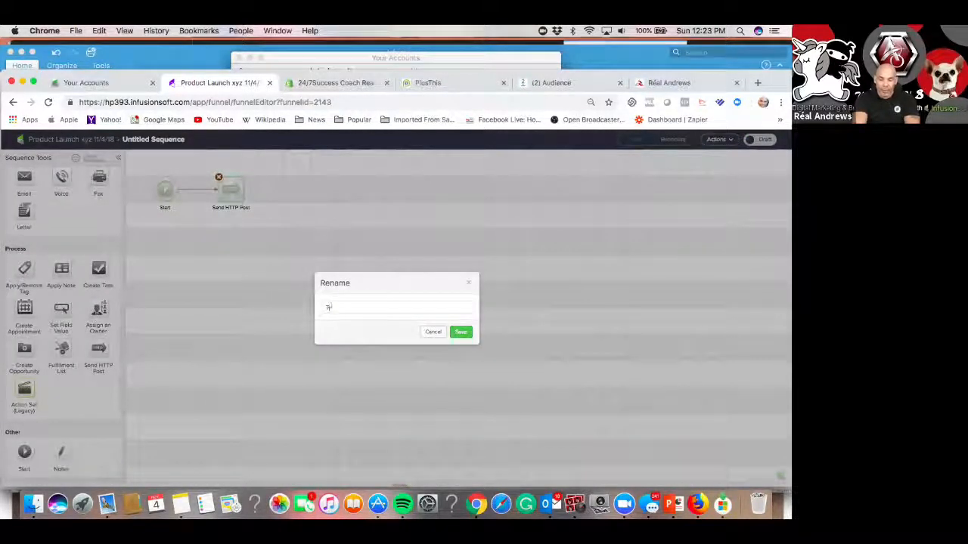
text(ext for P)
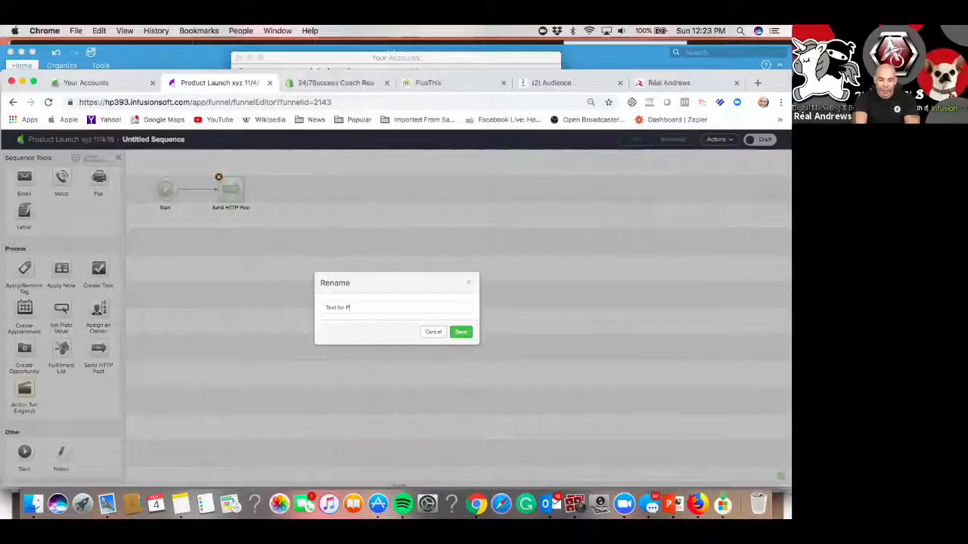
text(roduct Launch)
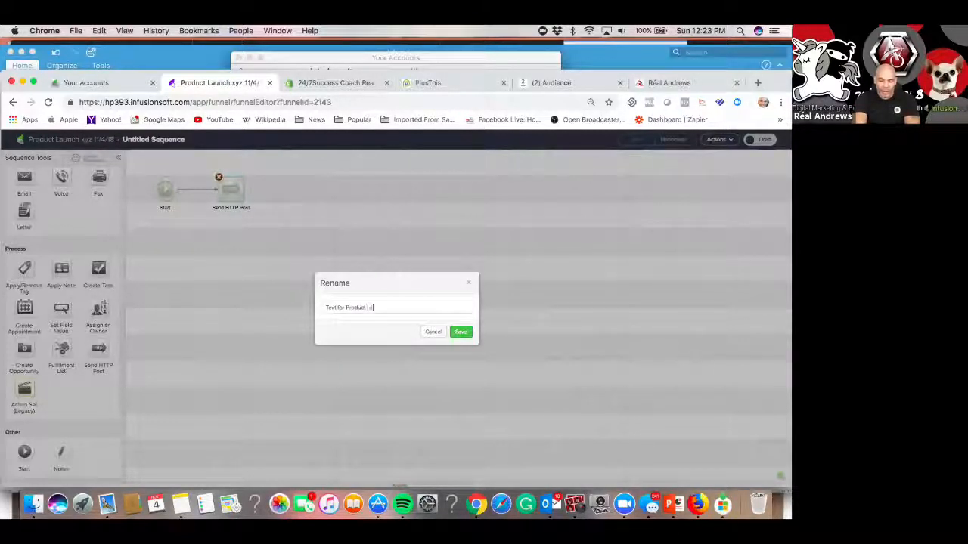
text( xy)
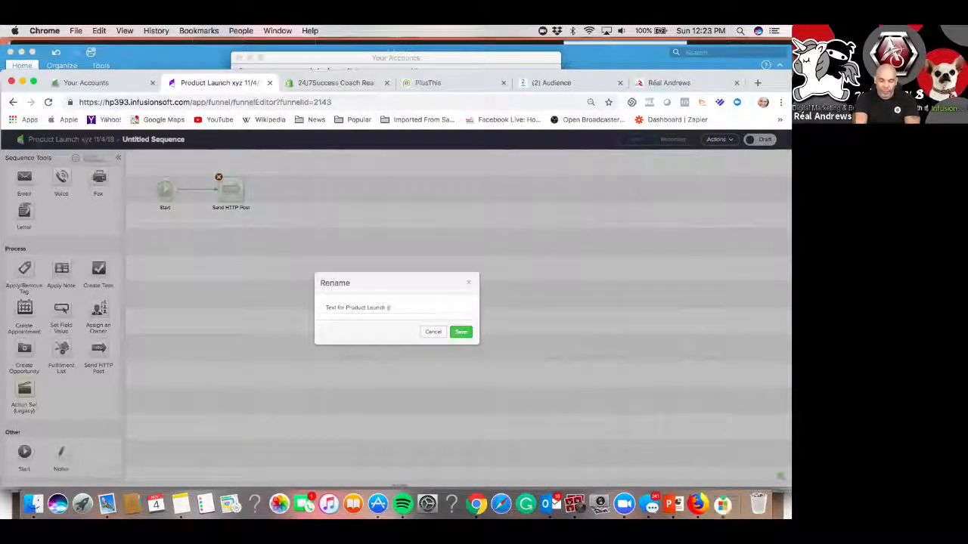
text(z)
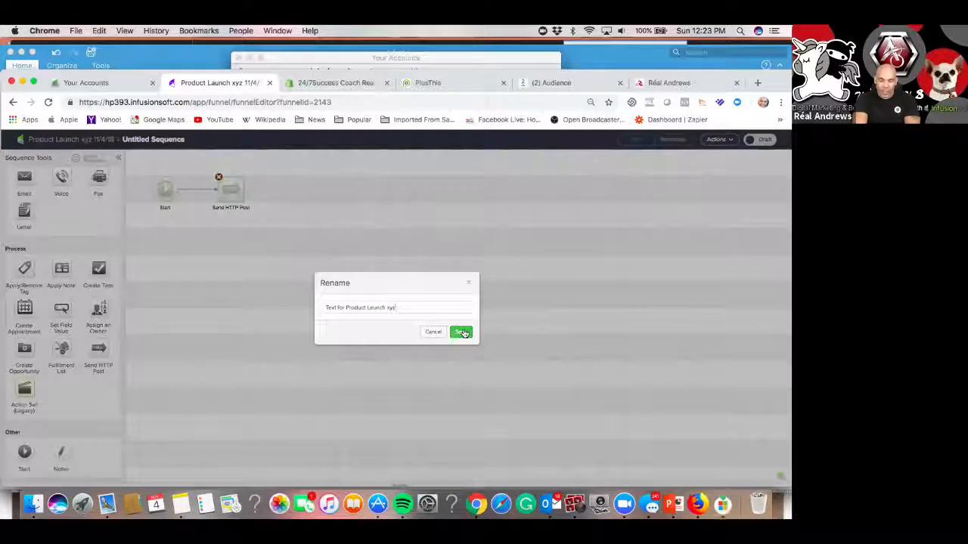
click(461, 331)
- Mark the sequence Ready and publish the Product Launch xyz 11/4/18 campaign
click(761, 142)
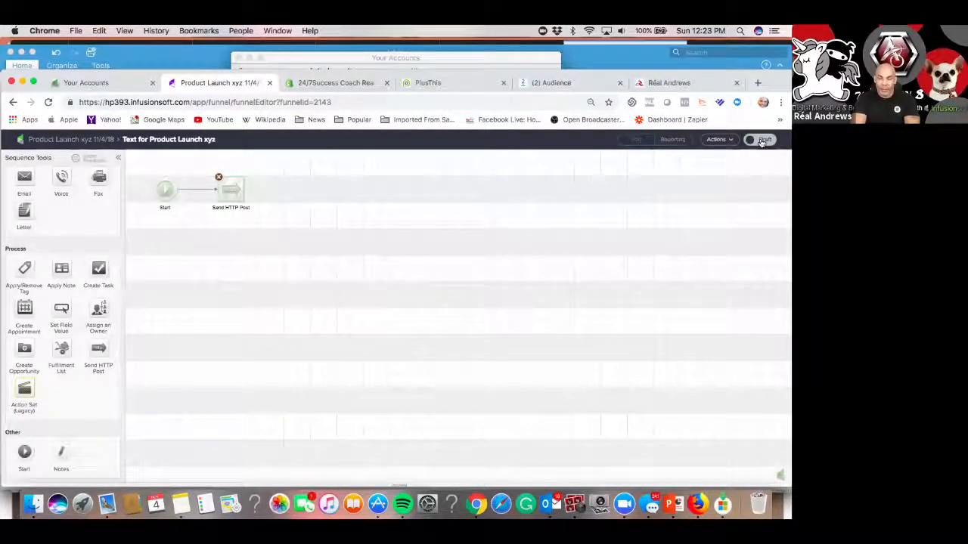
click(88, 140)
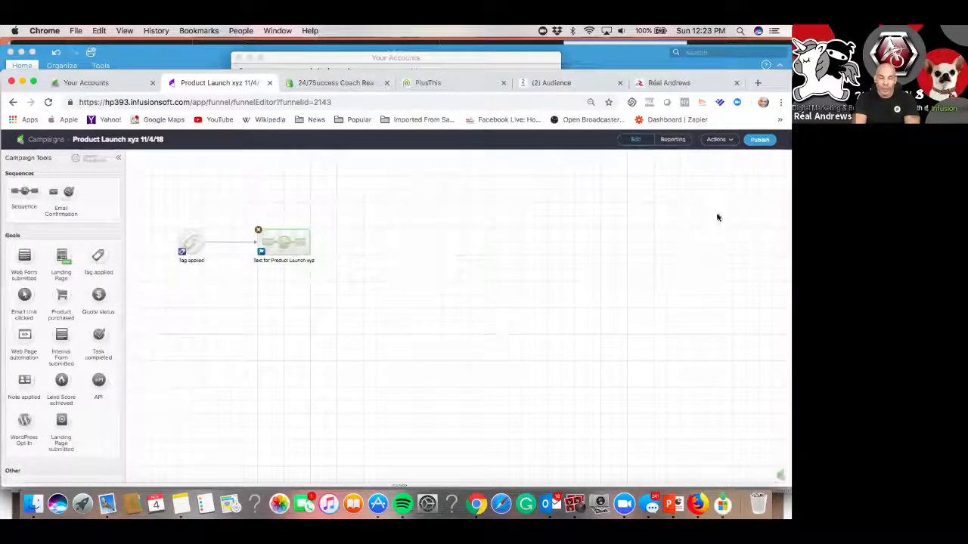
click(759, 141)
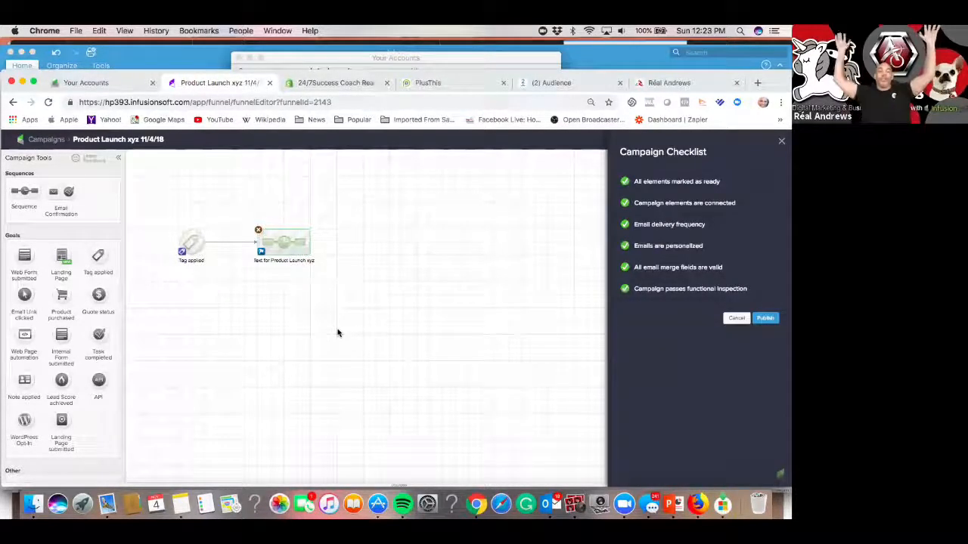
click(768, 321)
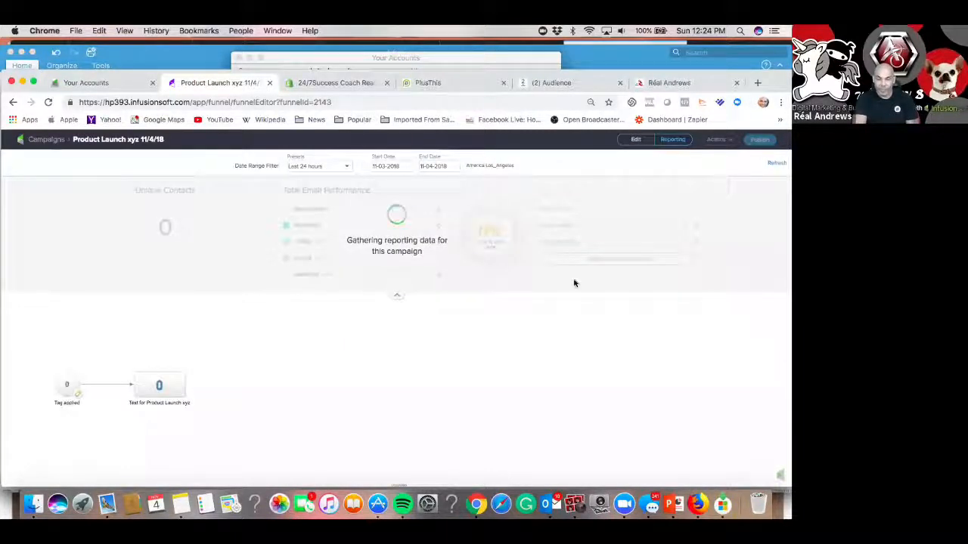
- Leave the campaign, go to the CRM contacts and start a new contact search
click(46, 141)
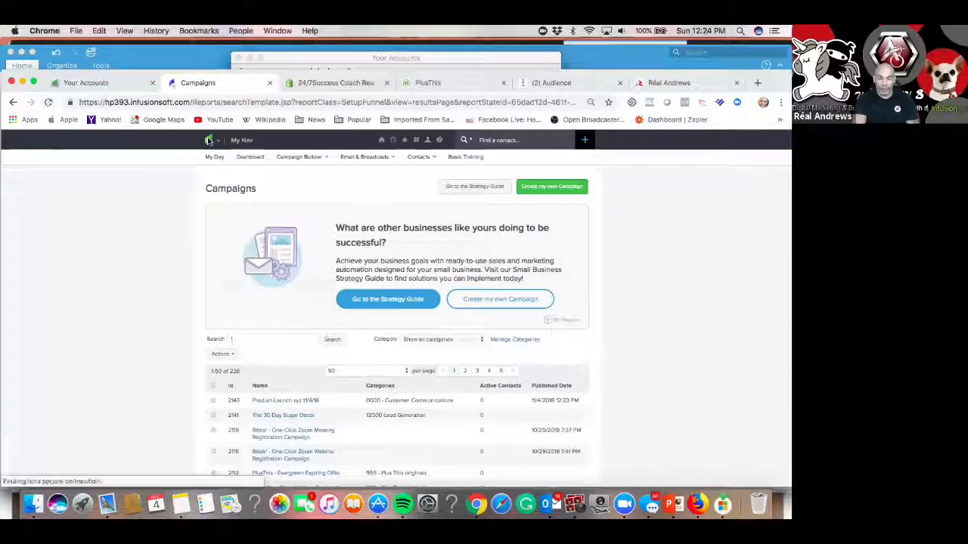
click(209, 143)
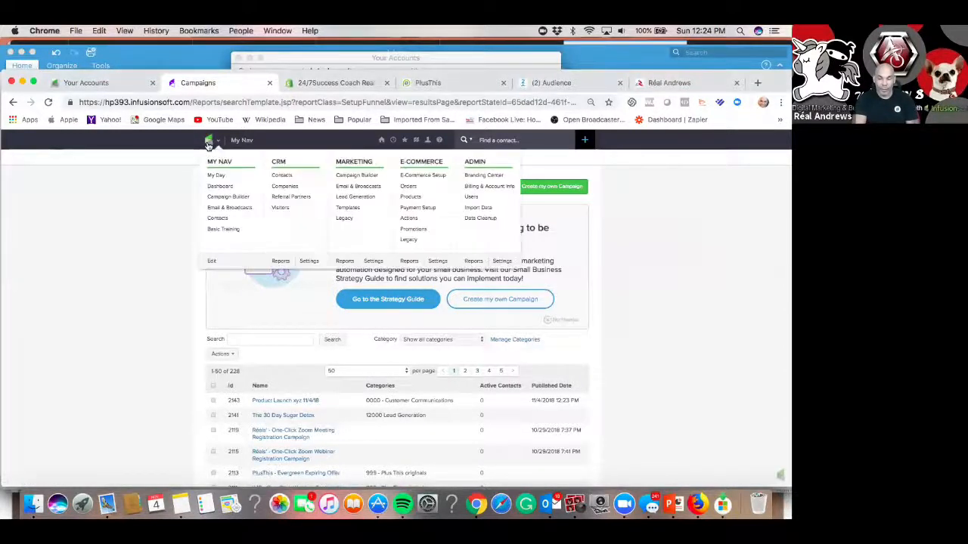
click(273, 178)
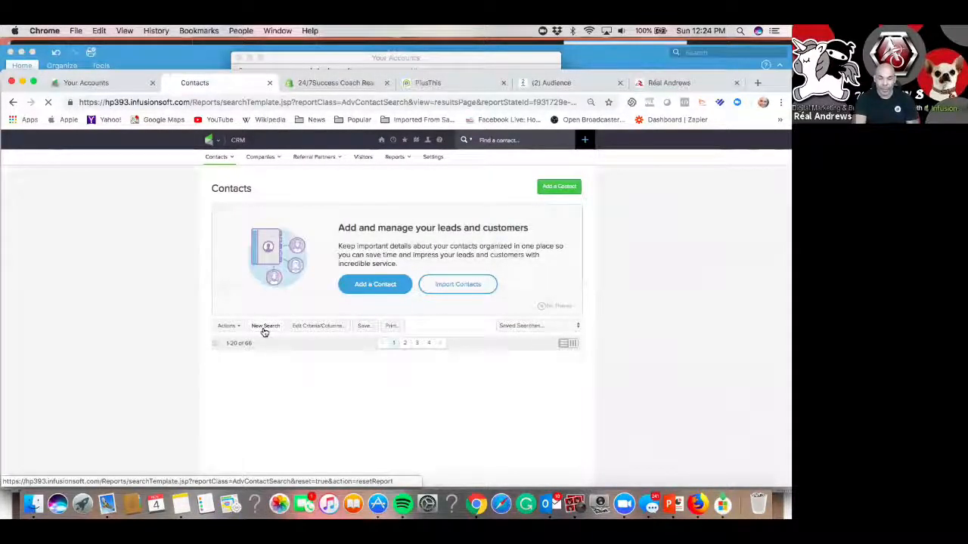
click(264, 327)
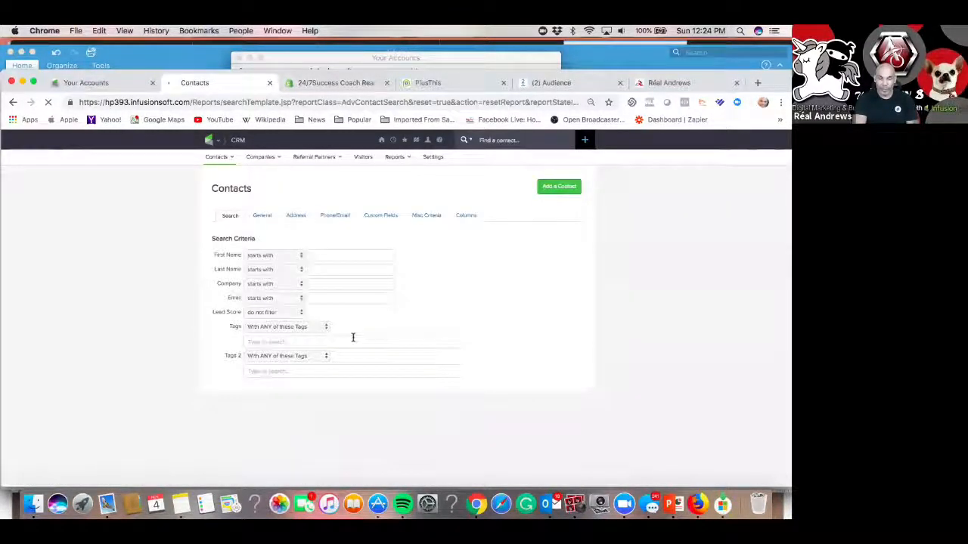
- Try to search for contacts with the tag "2219 - Current Customer", with stray text left in the first-name criterion
click(316, 342)
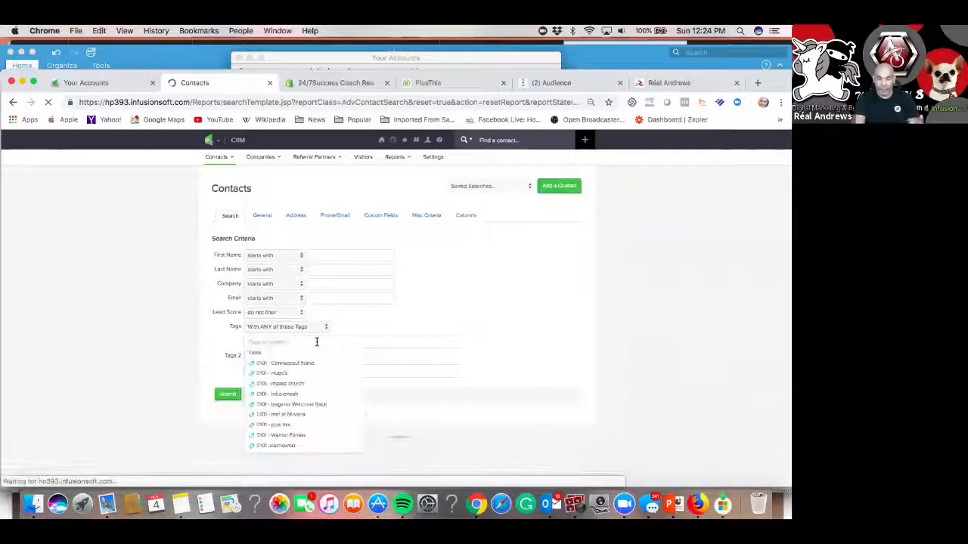
text(curren)
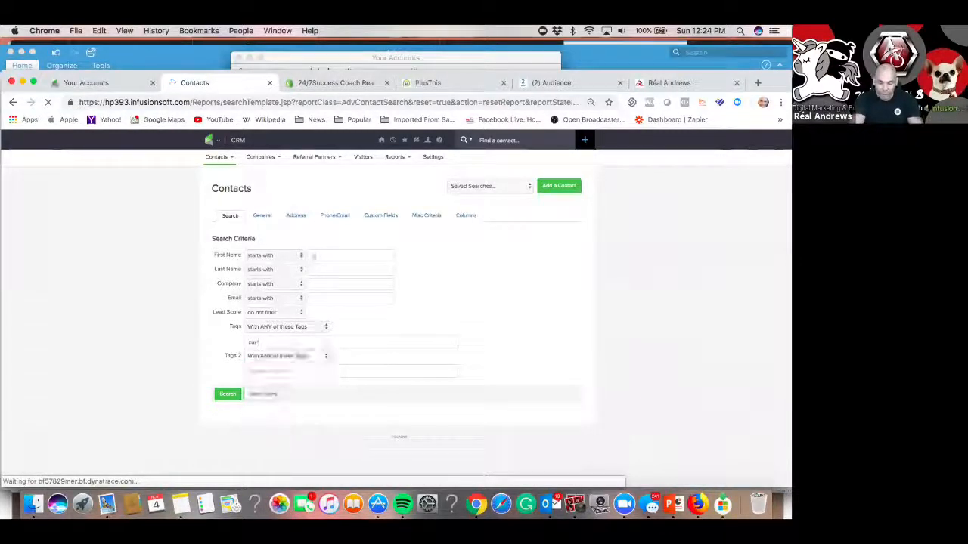
click(280, 342)
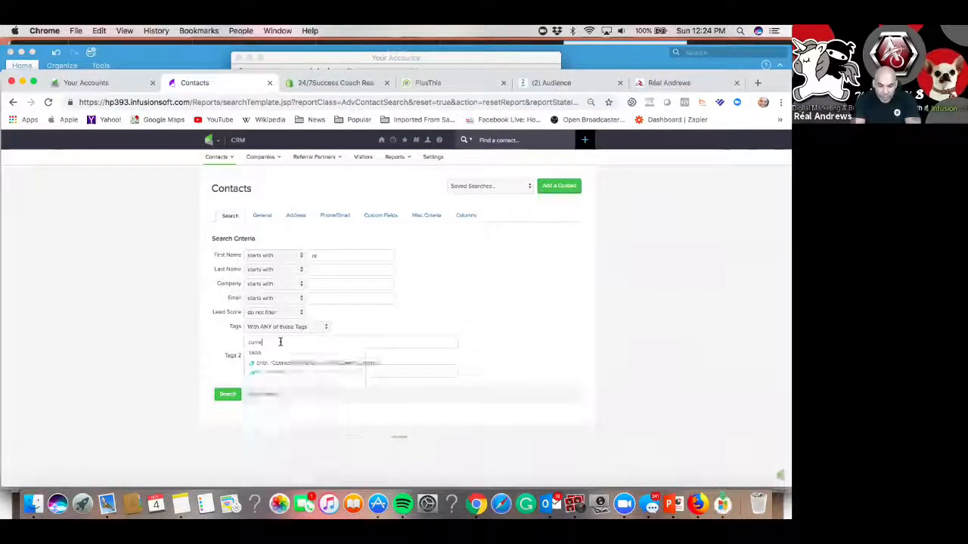
click(333, 363)
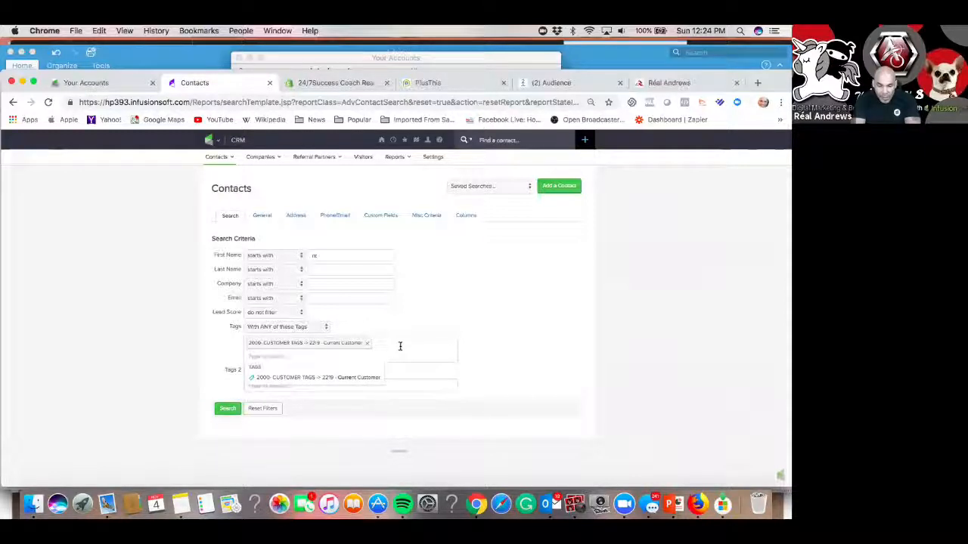
click(296, 351)
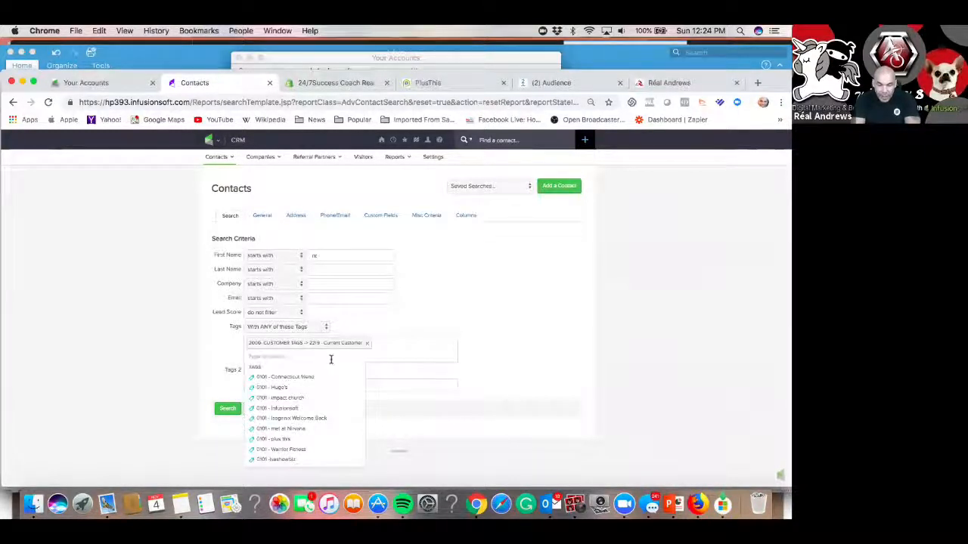
click(530, 345)
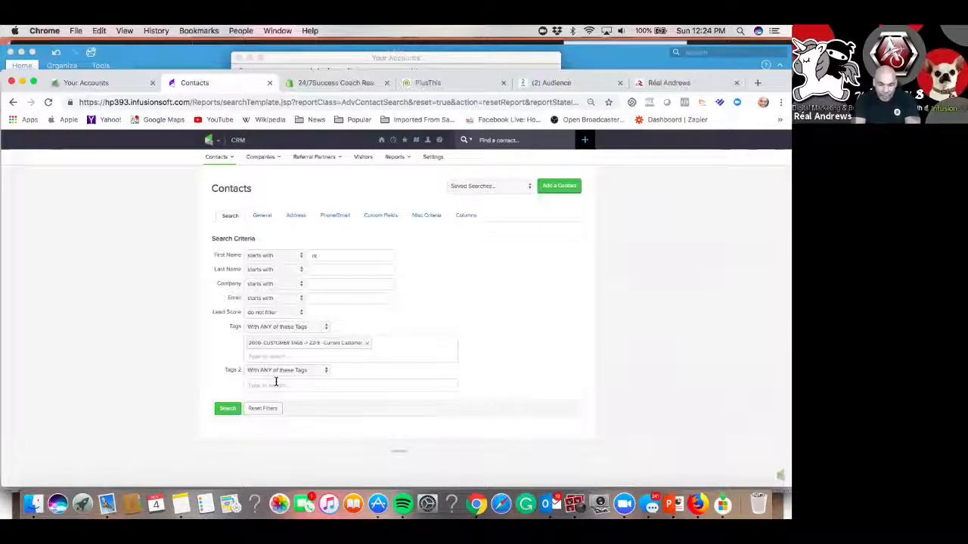
click(228, 409)
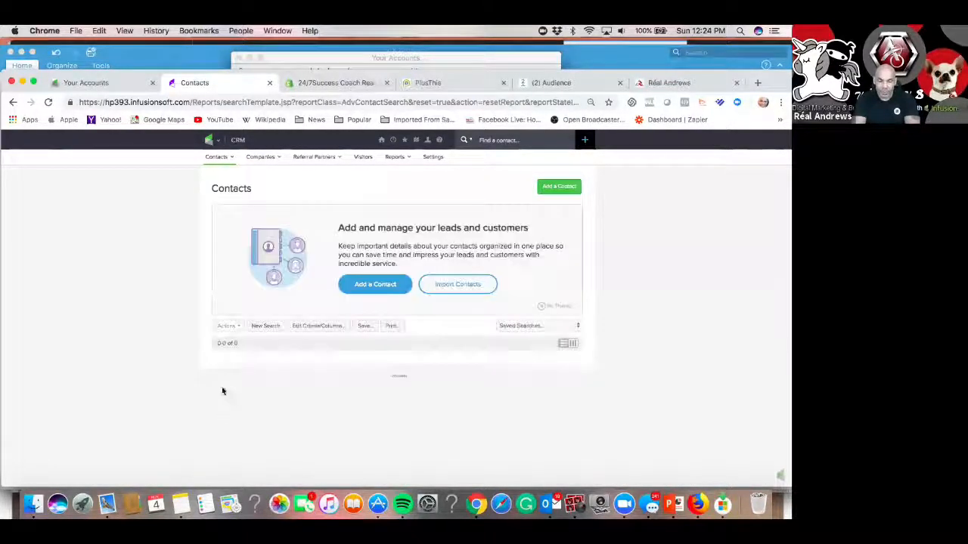
- Run a fresh contact search using only the tag "2219 - Current Customer"
click(271, 327)
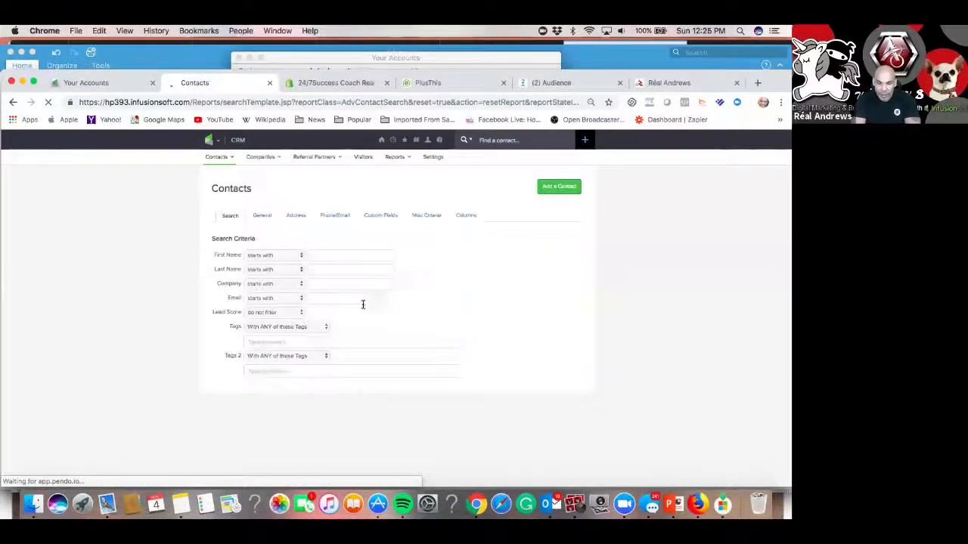
click(293, 341)
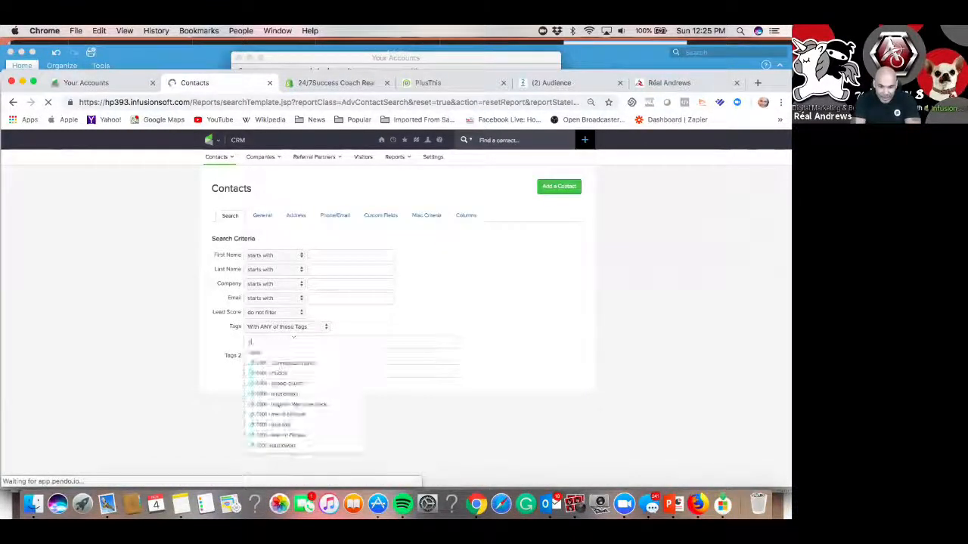
text(current)
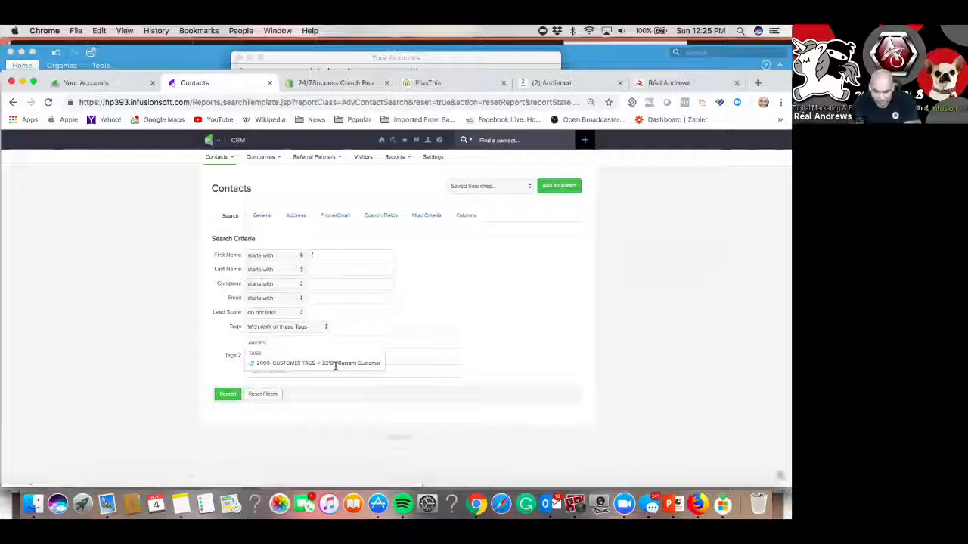
click(317, 363)
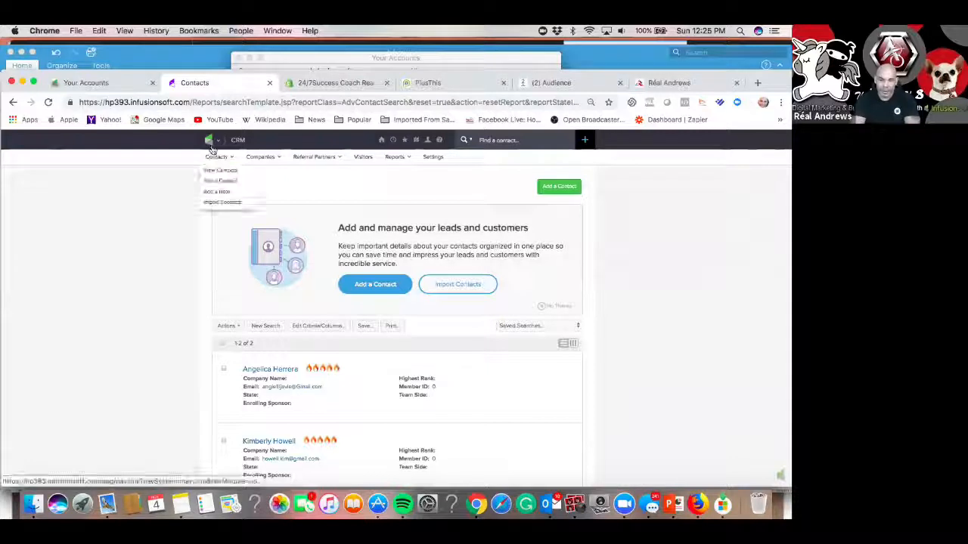
mouse_move(211, 145)
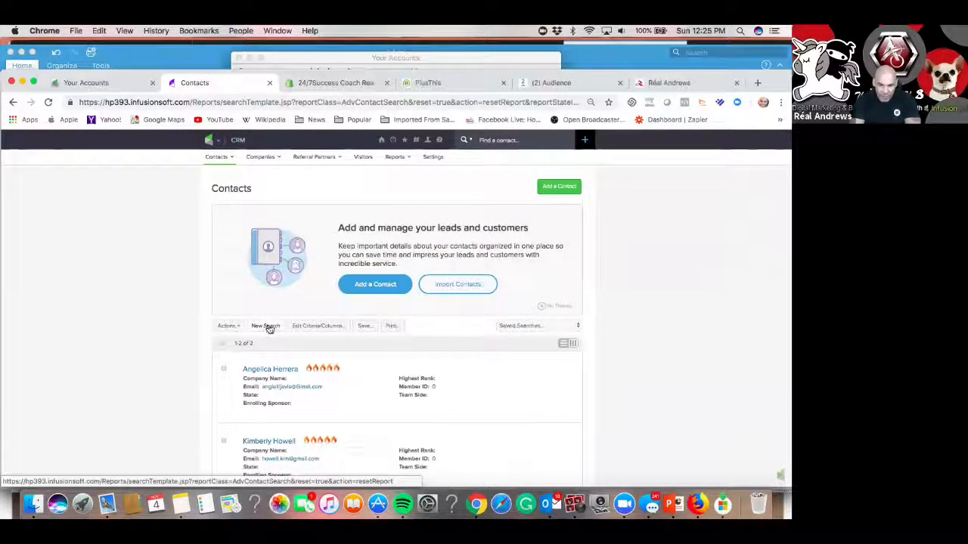
- Start a new contact search and clear the text entered in the first-name criterion
click(266, 326)
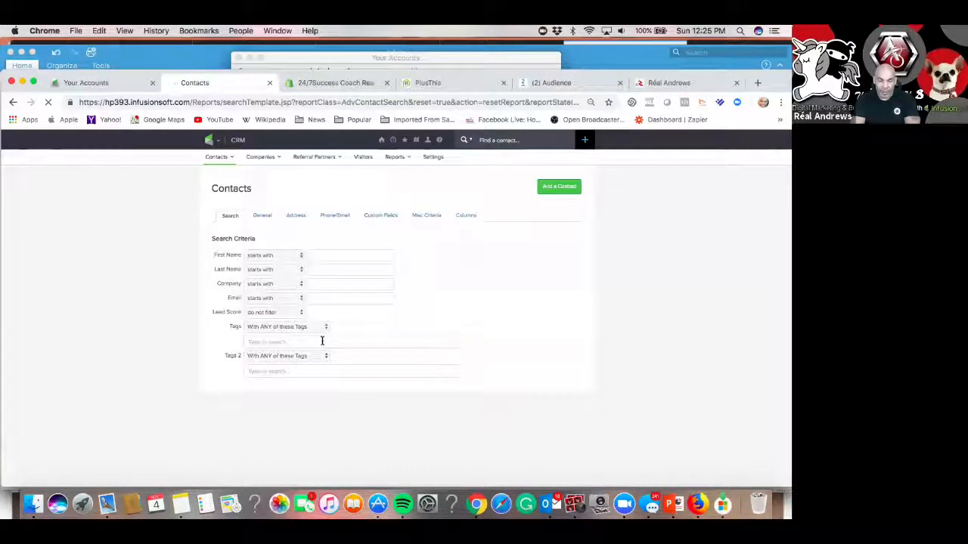
click(323, 341)
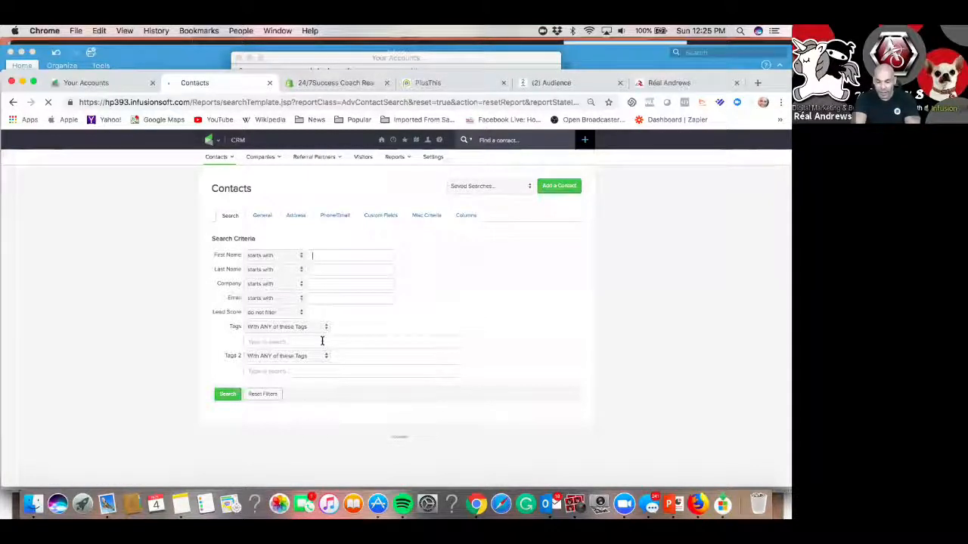
text(agency 8)
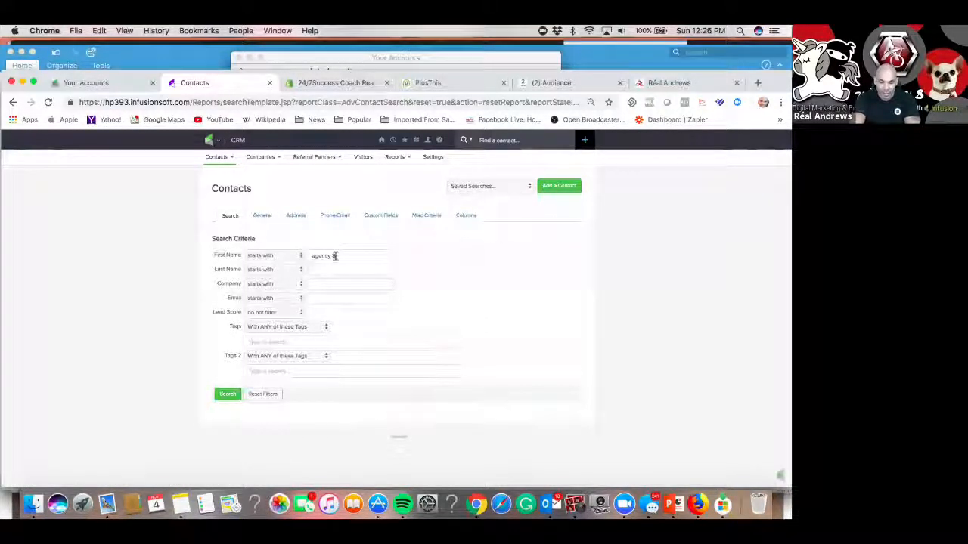
double_click(302, 255)
key(BackSpace)
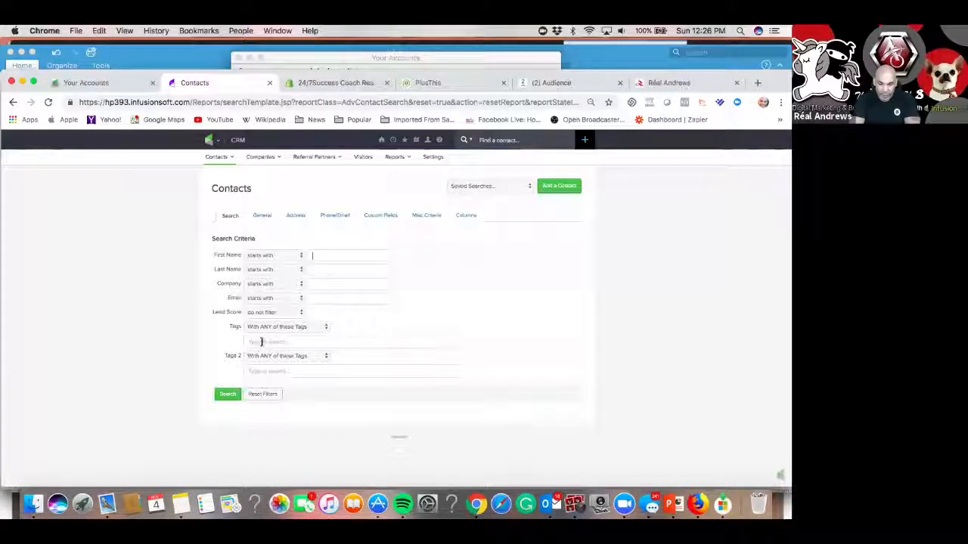
- Search for contacts with the tag "0000-GENERAL CONTACT TAGS -> 1201 - Agency 8 Private Coaching Client"
click(264, 342)
text(agen)
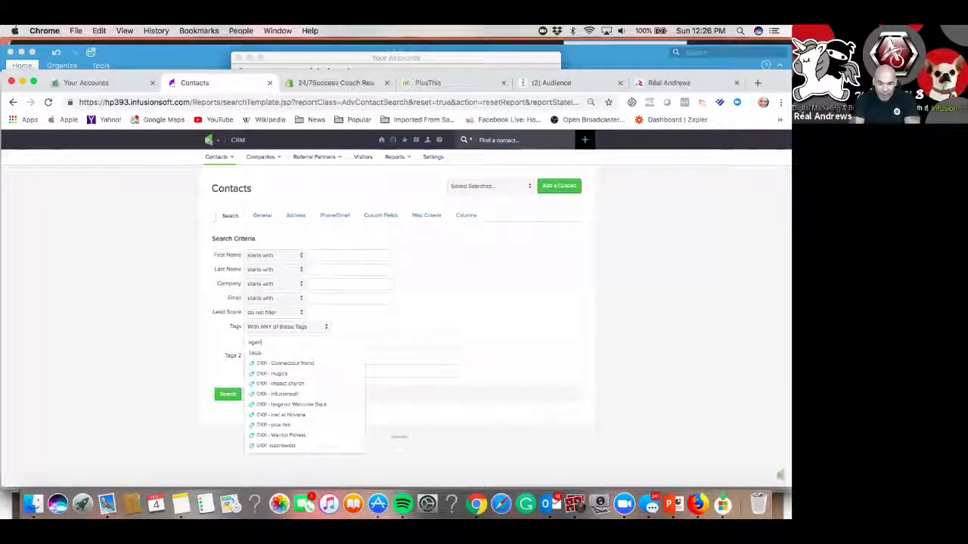
text(cy)
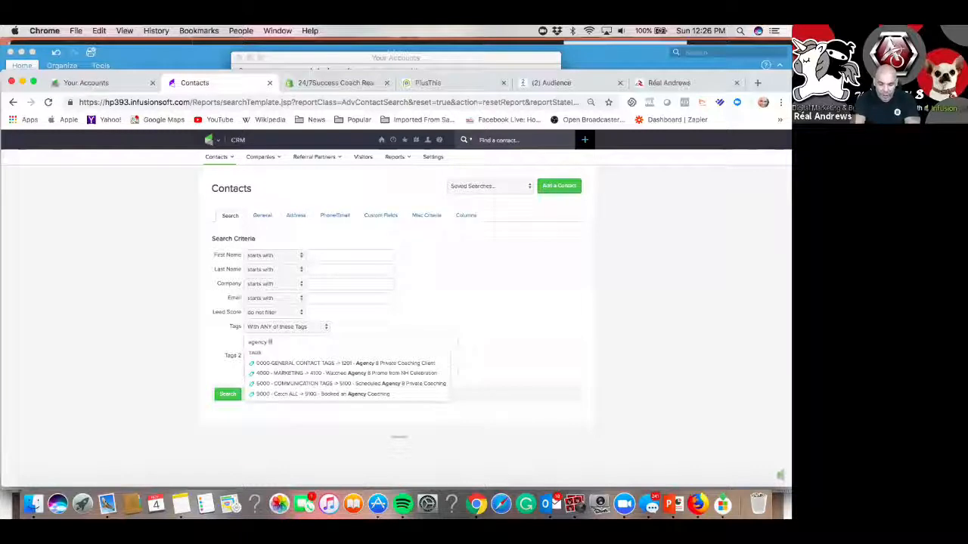
text( 8)
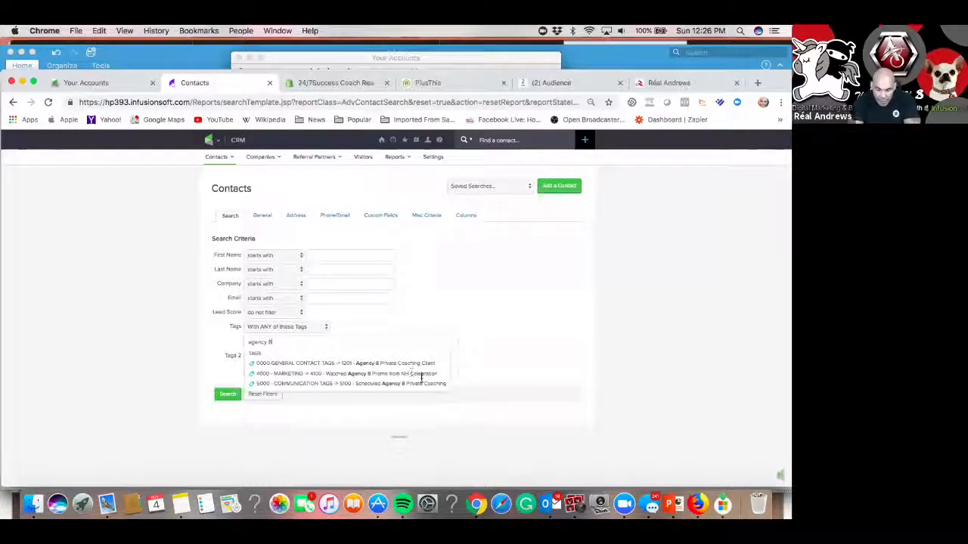
click(376, 362)
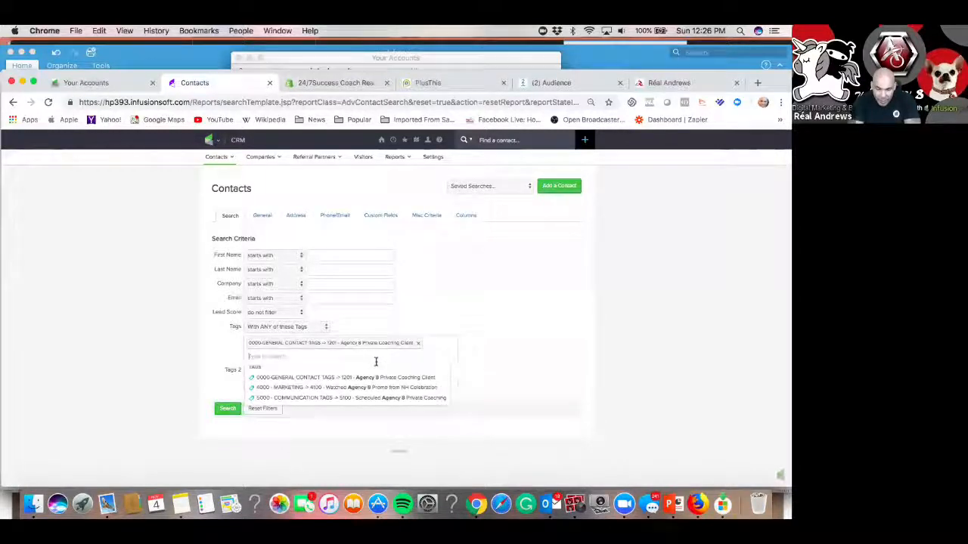
click(227, 409)
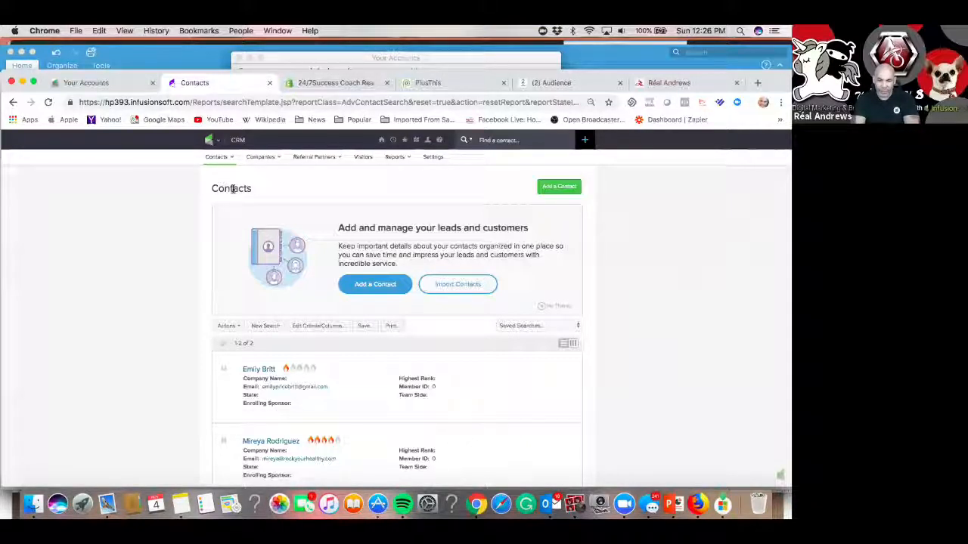
- Select all contacts in the search results and open the Apply/Remove Tag action for them
click(209, 140)
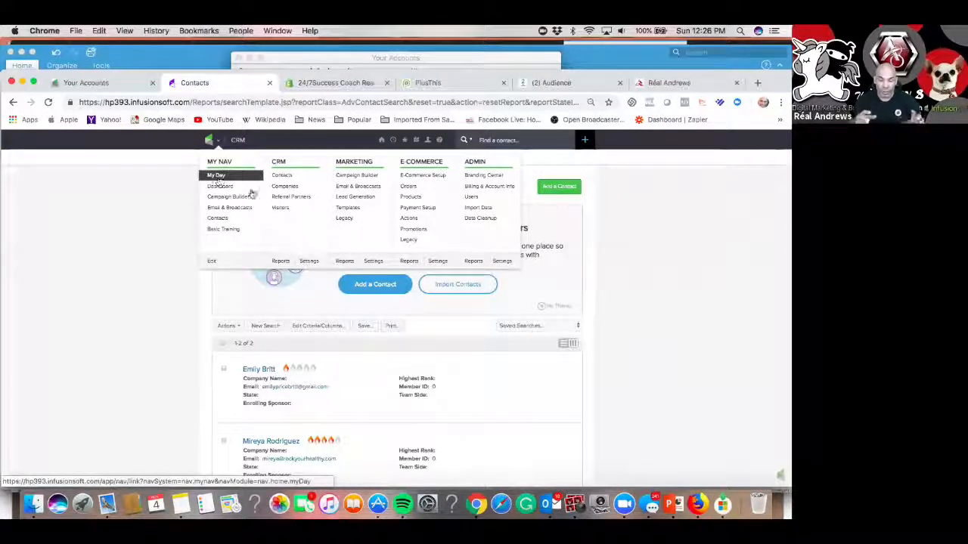
click(224, 347)
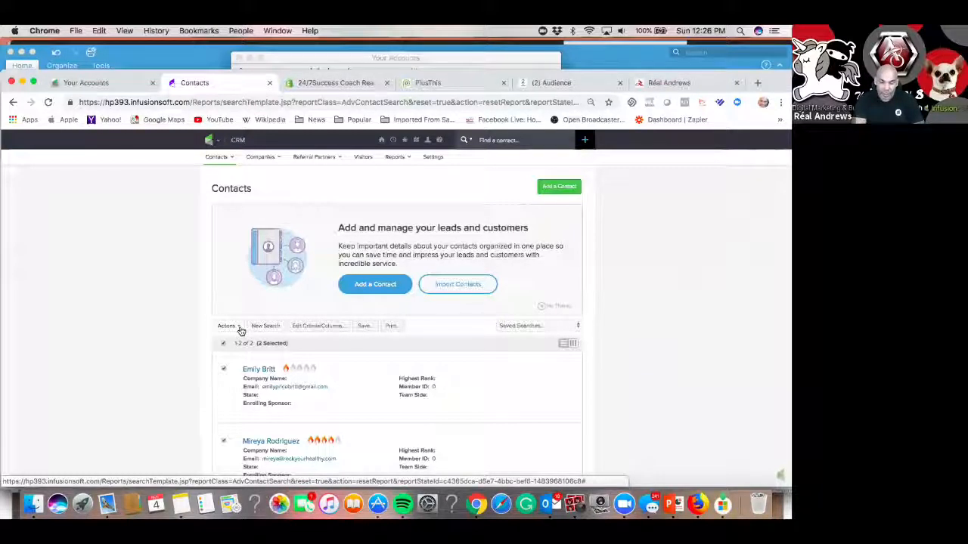
click(239, 328)
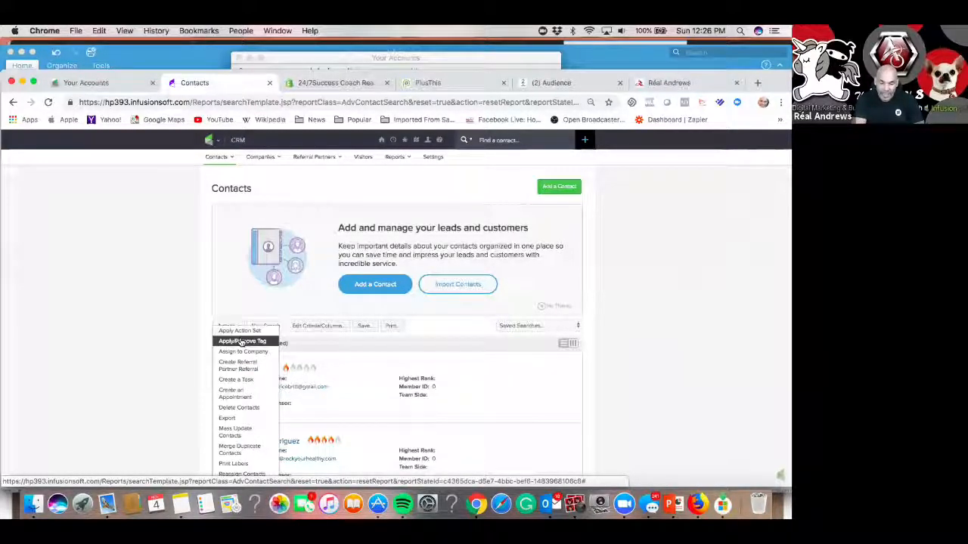
click(238, 342)
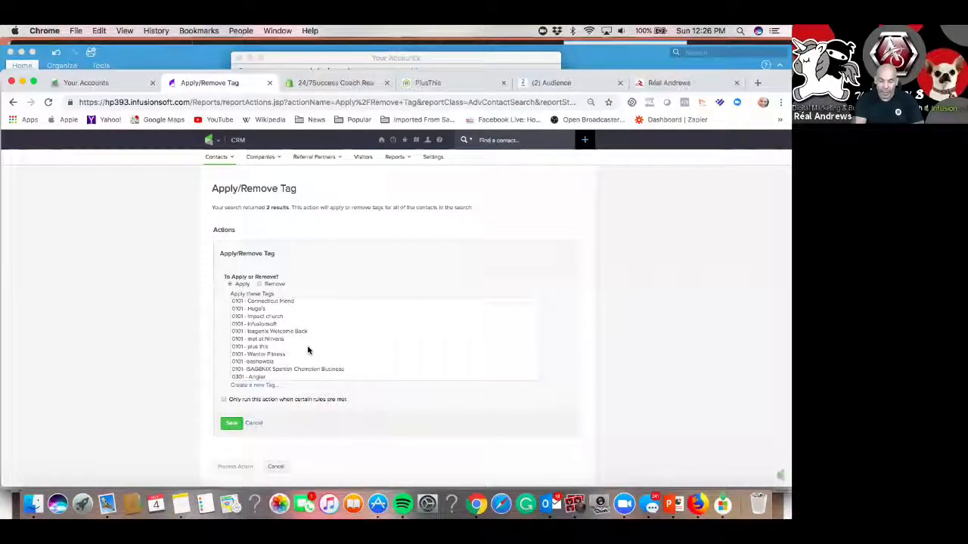
- Choose the tag "5000 - COMMUNICATION TAGS -> 5601 - Product Launch XYZ" for the selected contacts and try to save the apply action
scroll(307, 350, down, 10)
scroll(308, 350, down, 5)
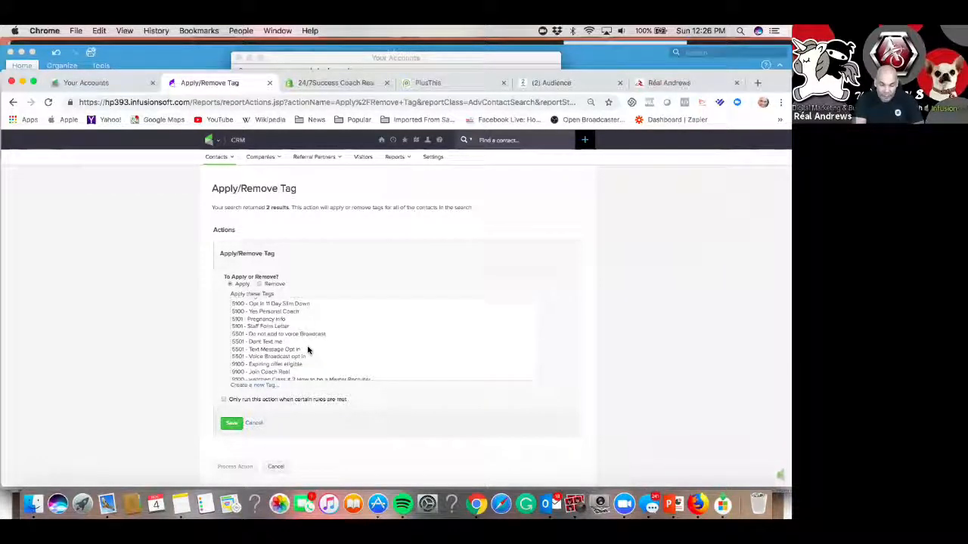
scroll(307, 350, down, 2)
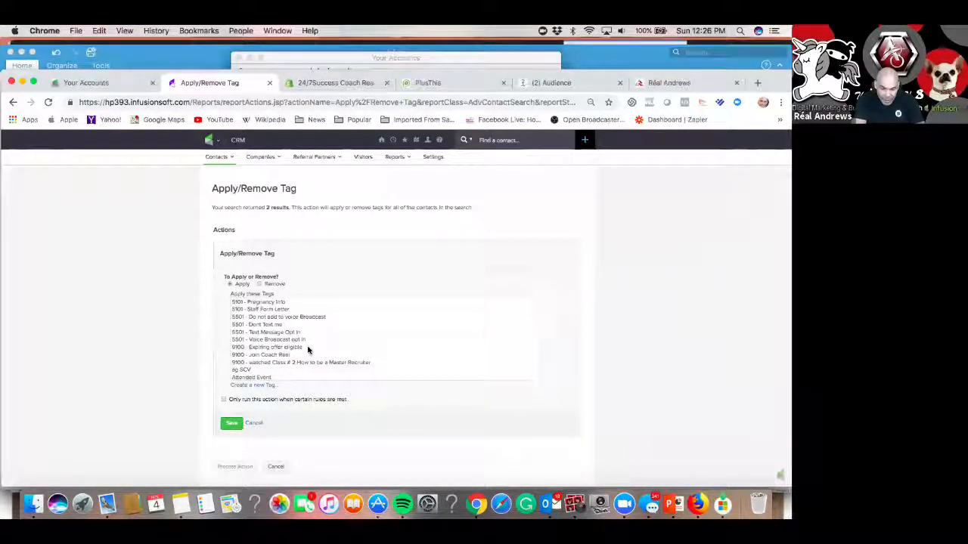
scroll(307, 350, down, 4)
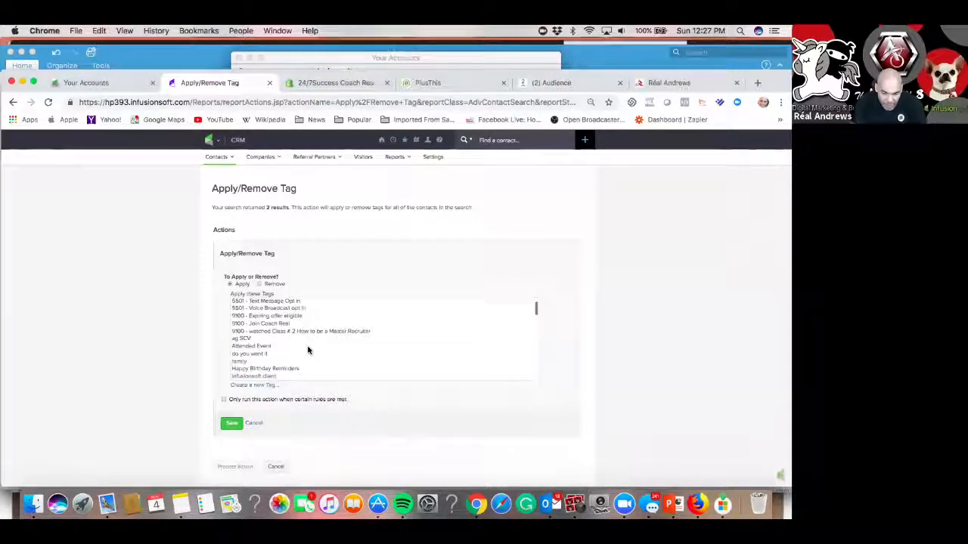
scroll(308, 350, down, 5)
scroll(308, 350, down, 5)
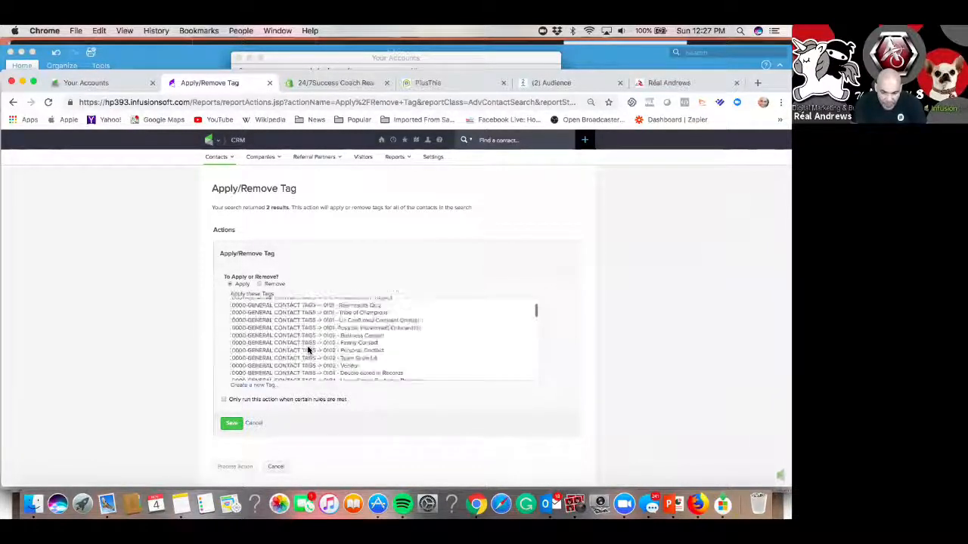
scroll(308, 350, down, 3)
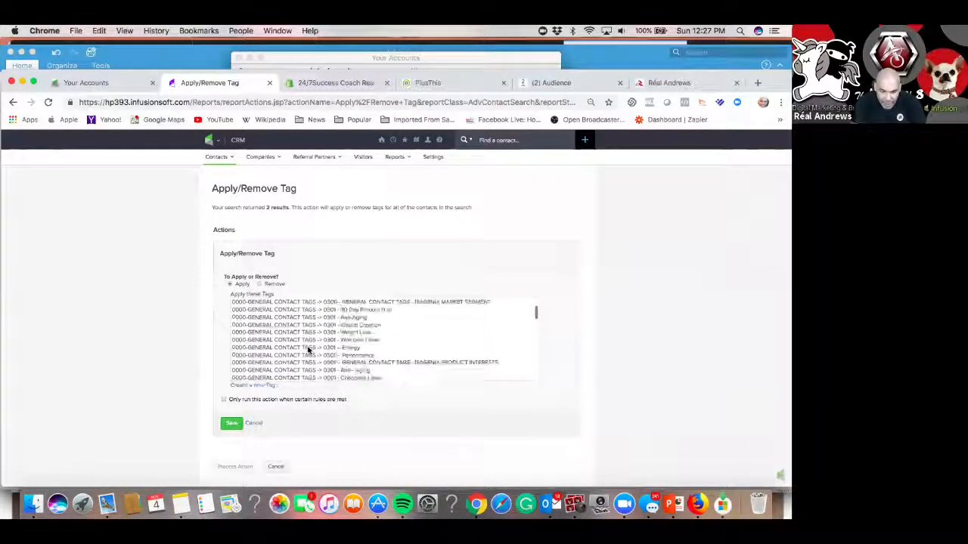
scroll(308, 350, down, 10)
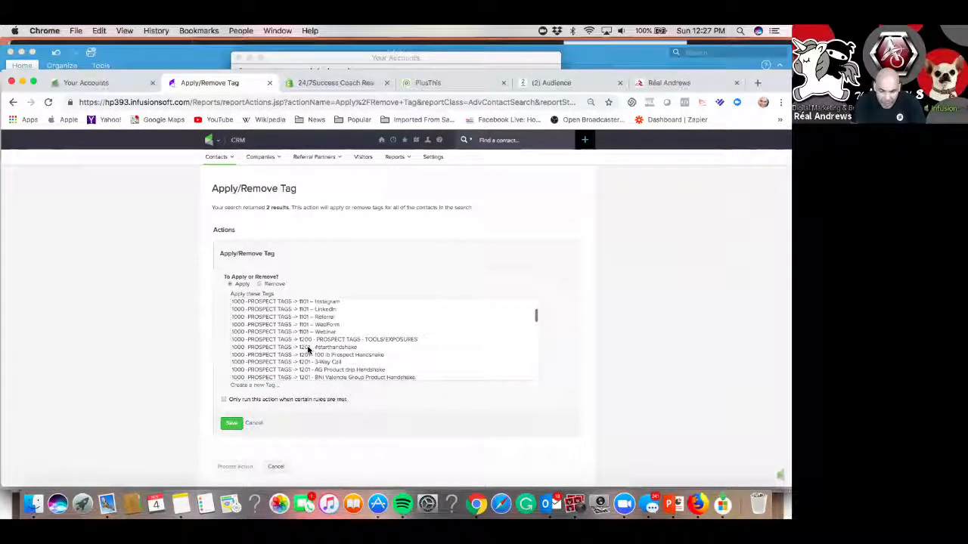
scroll(308, 350, down, 5)
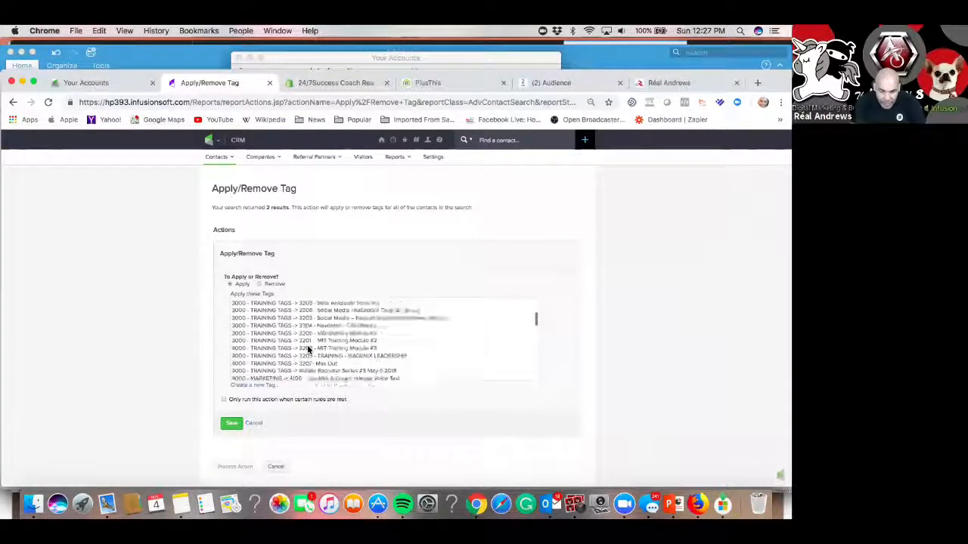
scroll(308, 350, down, 5)
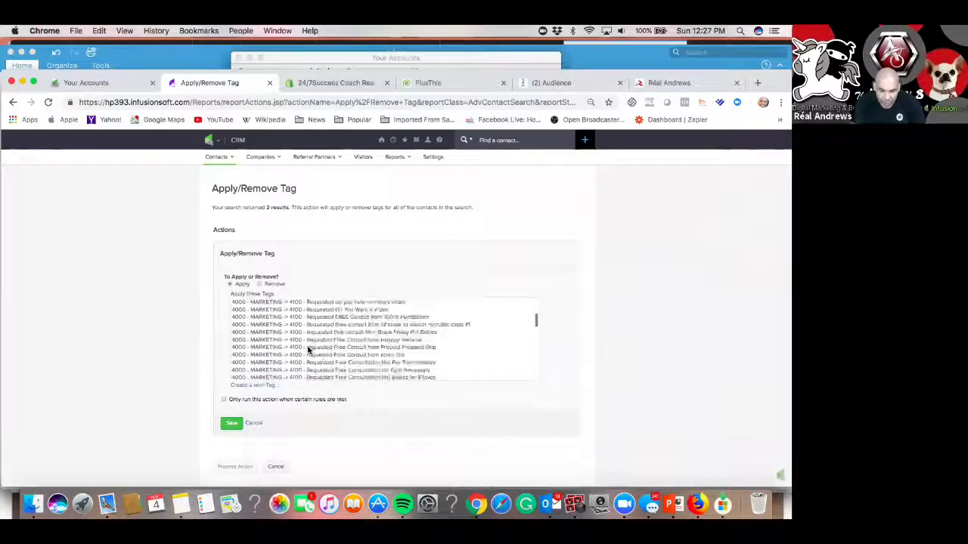
scroll(307, 350, down, 8)
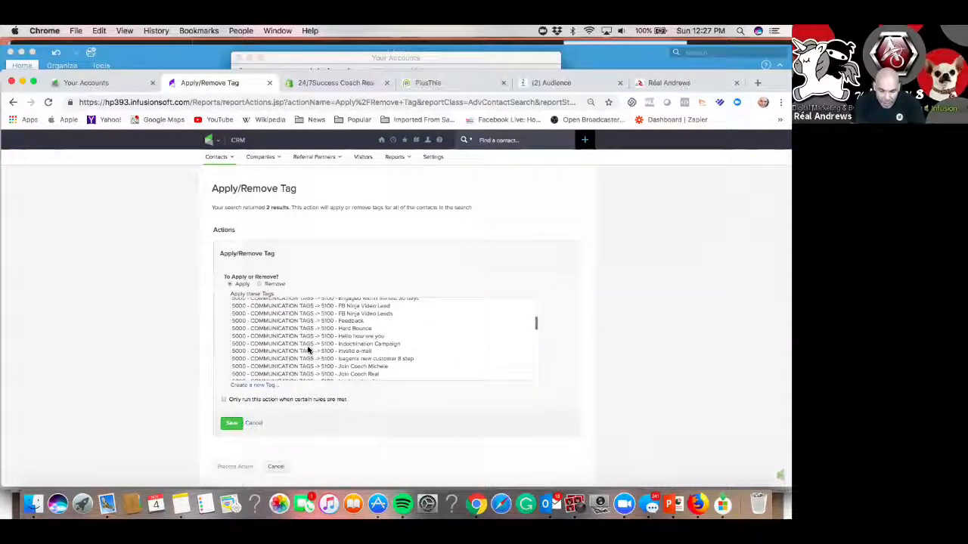
scroll(307, 350, down, 5)
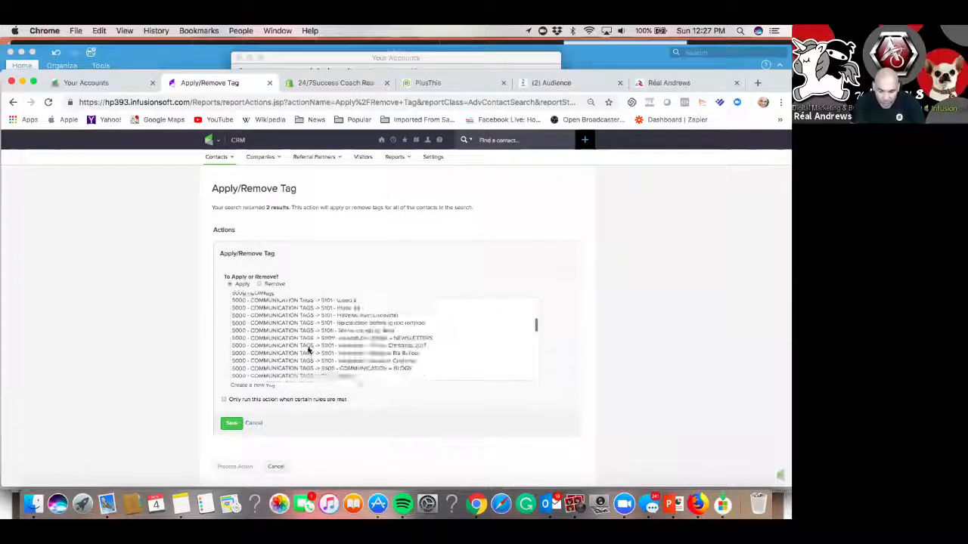
scroll(307, 350, down, 2)
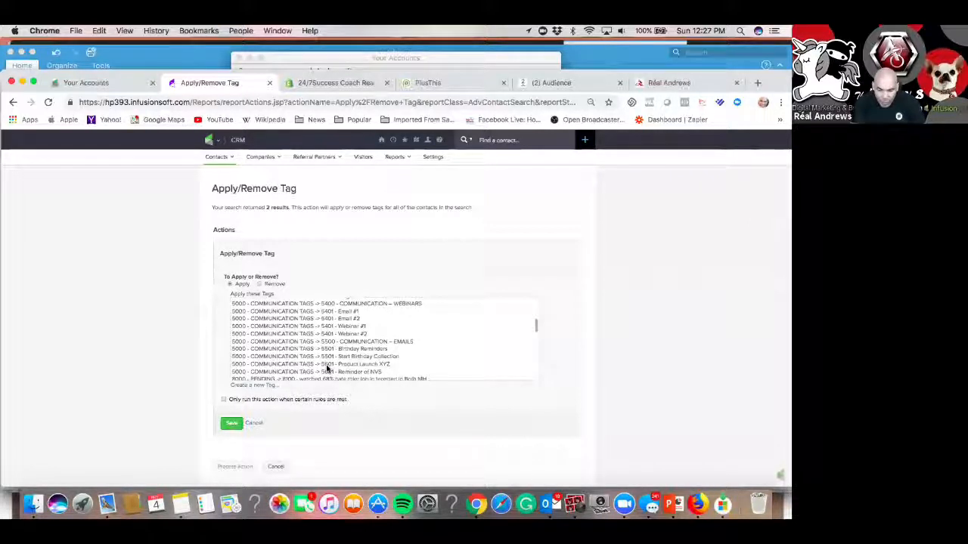
click(324, 364)
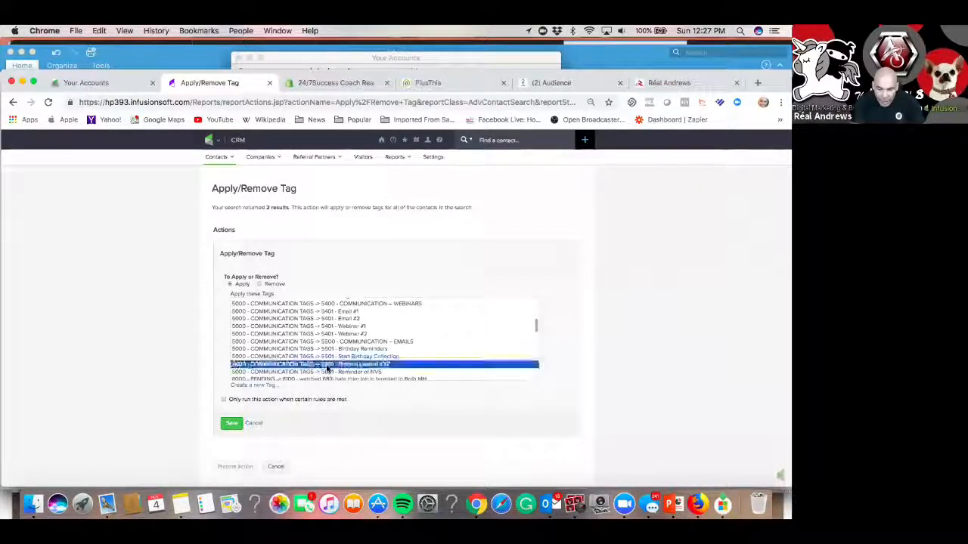
click(232, 426)
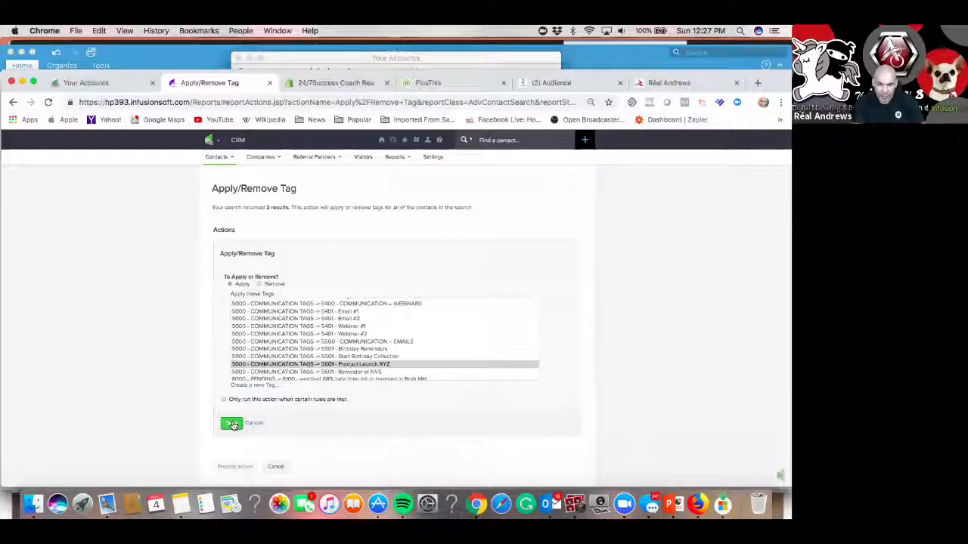
- Reload the Apply/Remove Tag page and choose to wait for the unresponsive pages
click(48, 102)
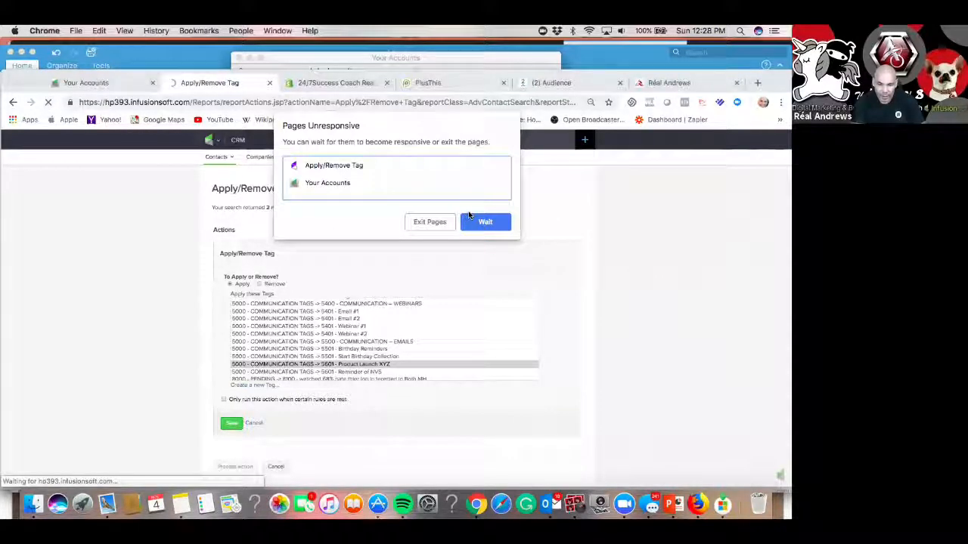
click(484, 226)
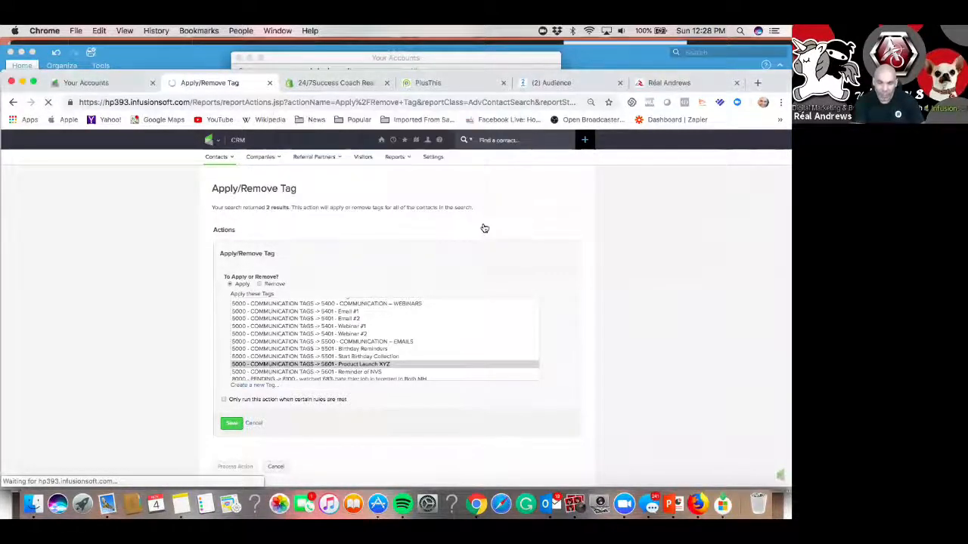